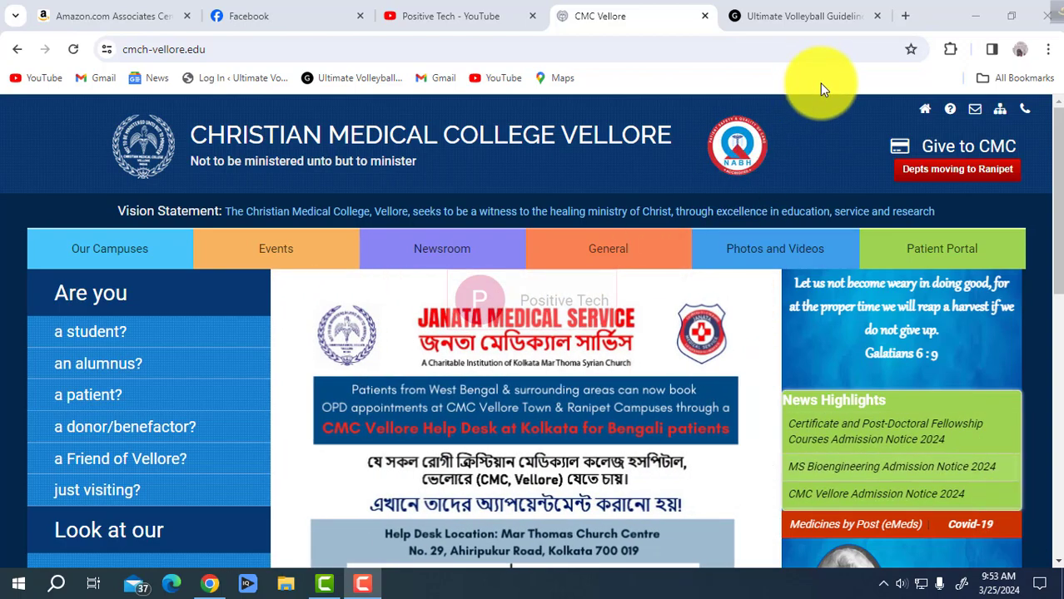
Search Google for "cmc vellore" in a new browser tab and open the official CMC Vellore website
{"action": "left_click", "coordinate": [906, 17]}
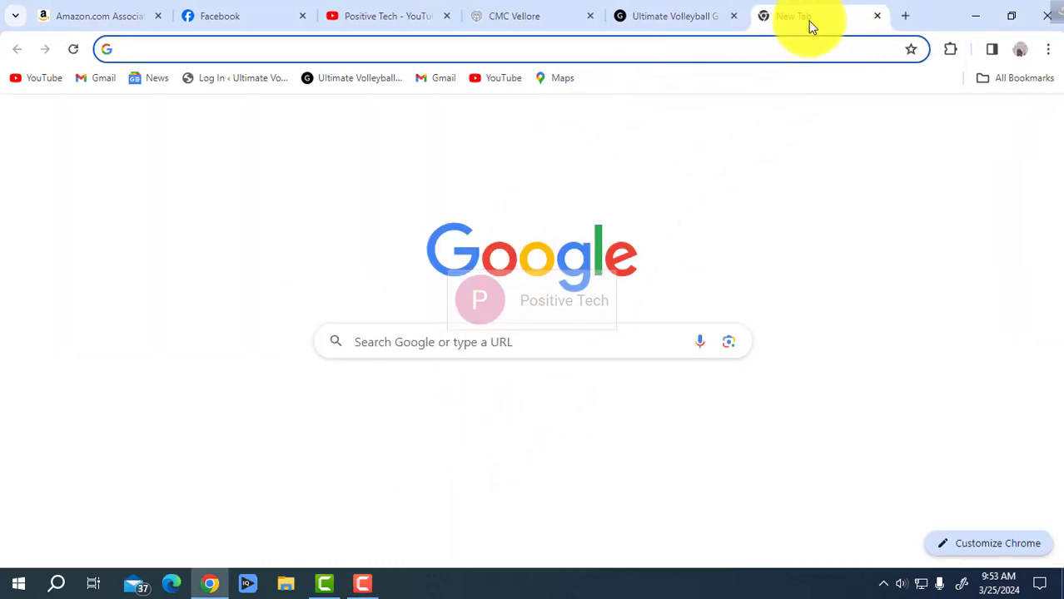
{"action": "left_click", "coordinate": [536, 338]}
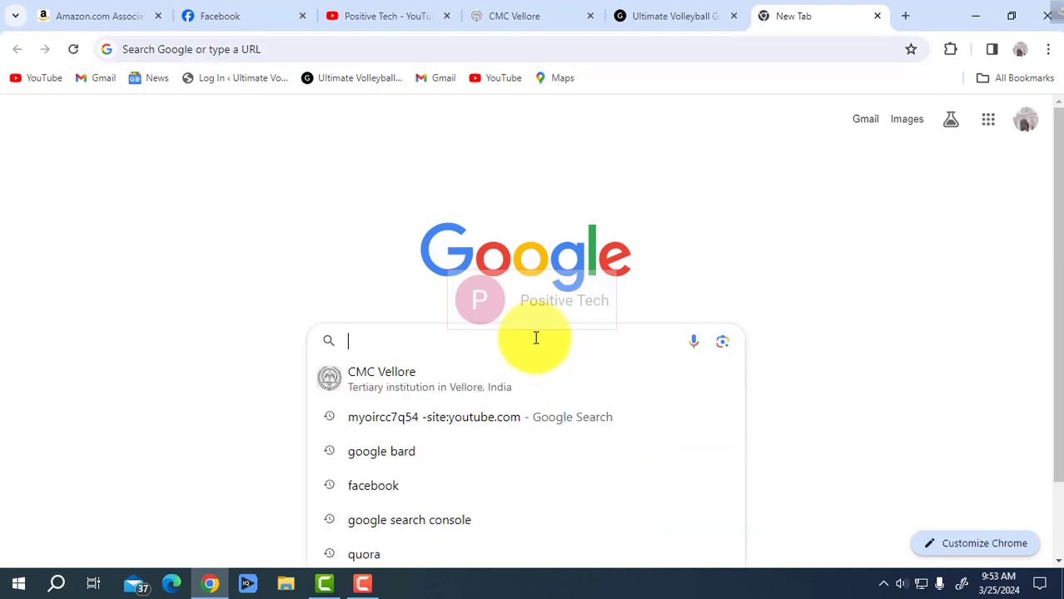
{"action": "type", "text": "cmc"}
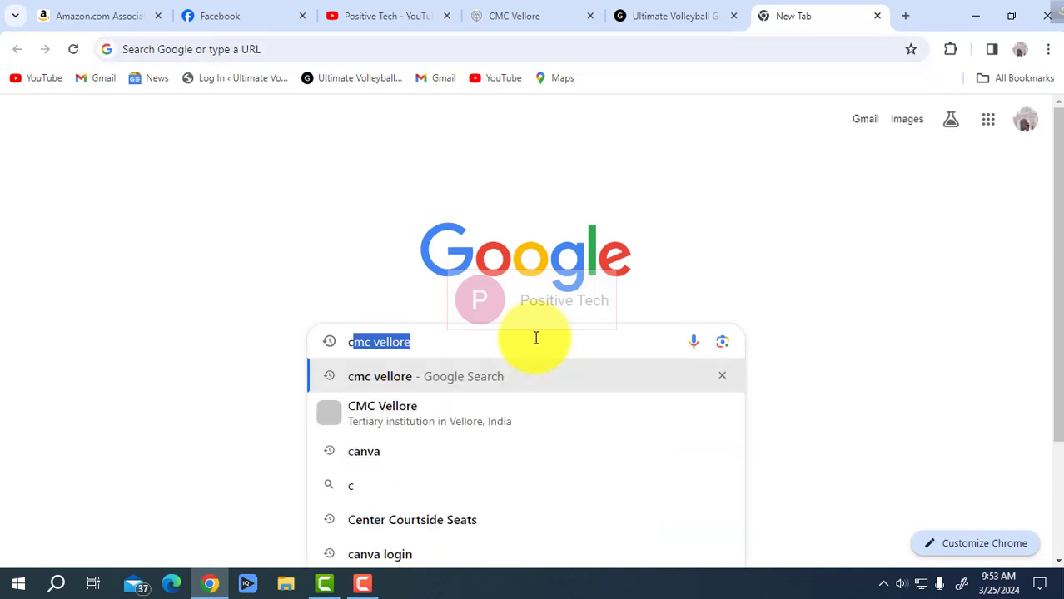
{"action": "left_click", "coordinate": [388, 417]}
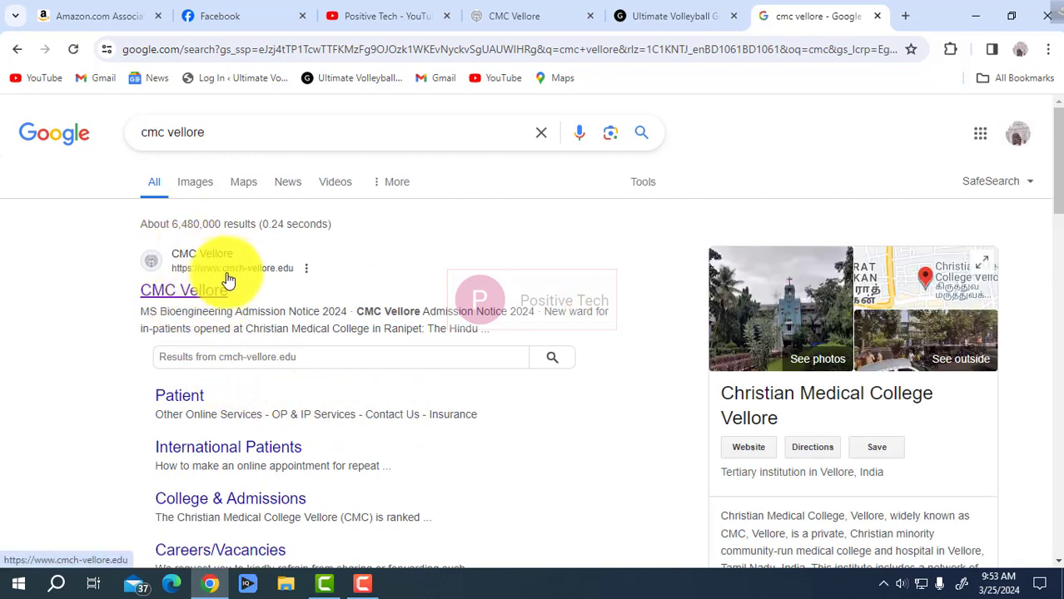
{"action": "left_click", "coordinate": [183, 261]}
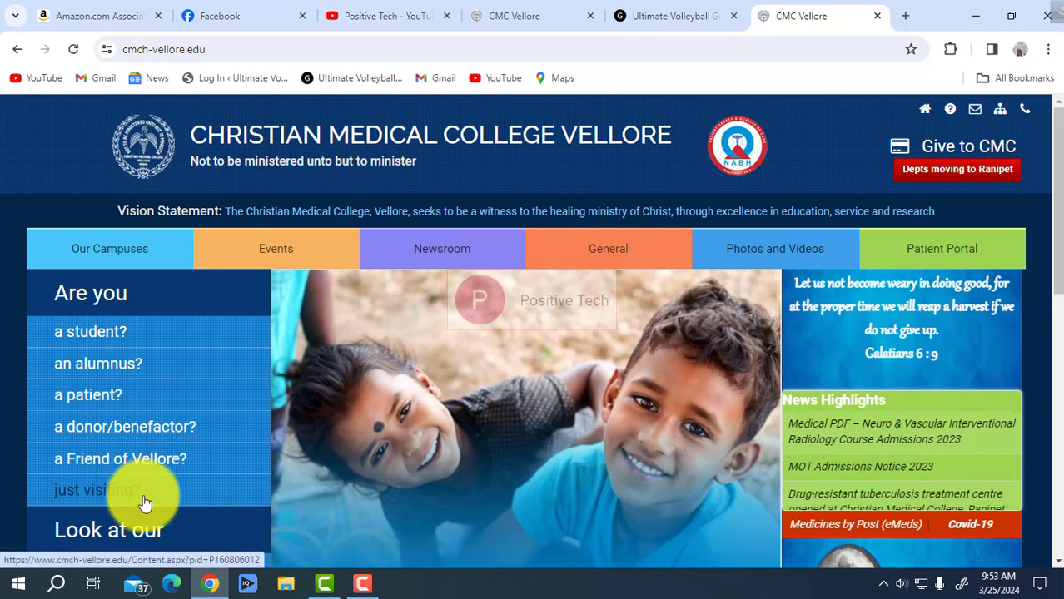
Look through the CMC Vellore home page and open the page for patients
{"action": "left_click_drag", "start_coordinate": [1056, 221], "coordinate": [1051, 333]}
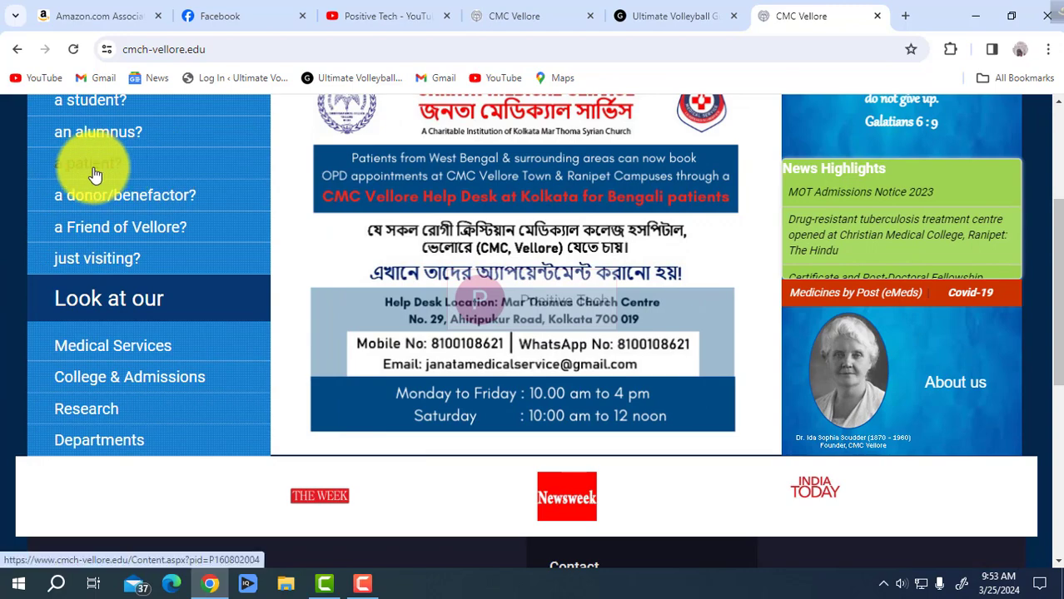
{"action": "scroll", "coordinate": [1036, 266], "scroll_direction": "up", "scroll_amount": 3}
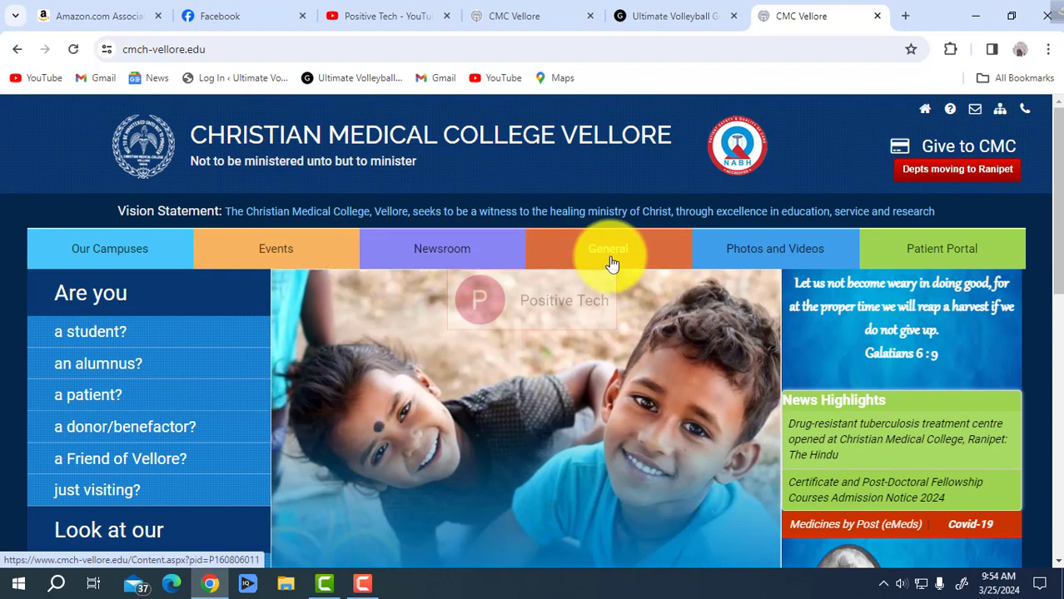
{"action": "left_click_drag", "start_coordinate": [1058, 186], "coordinate": [1051, 226]}
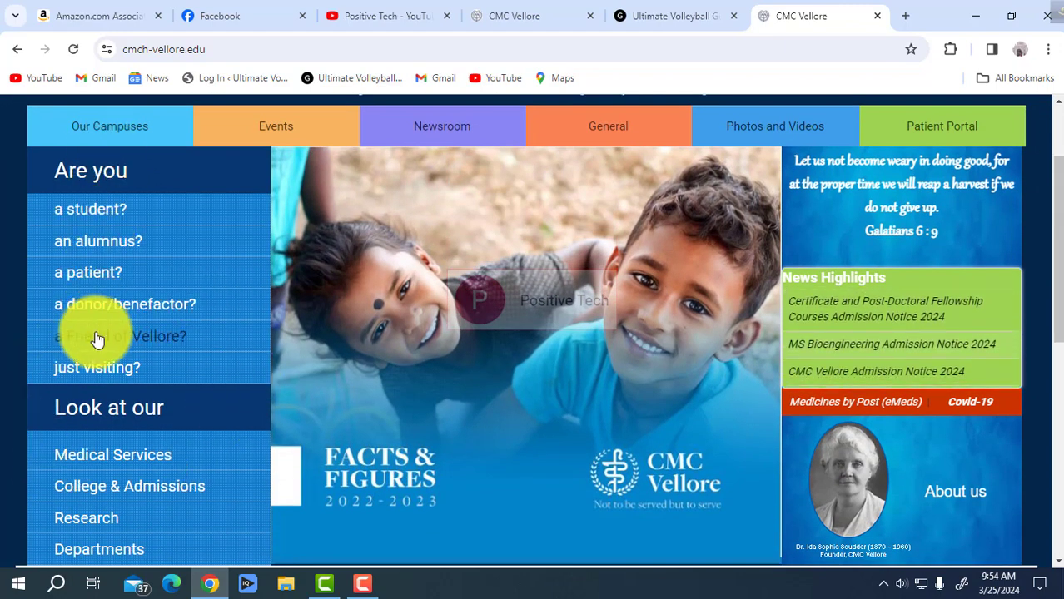
{"action": "left_click", "coordinate": [98, 275]}
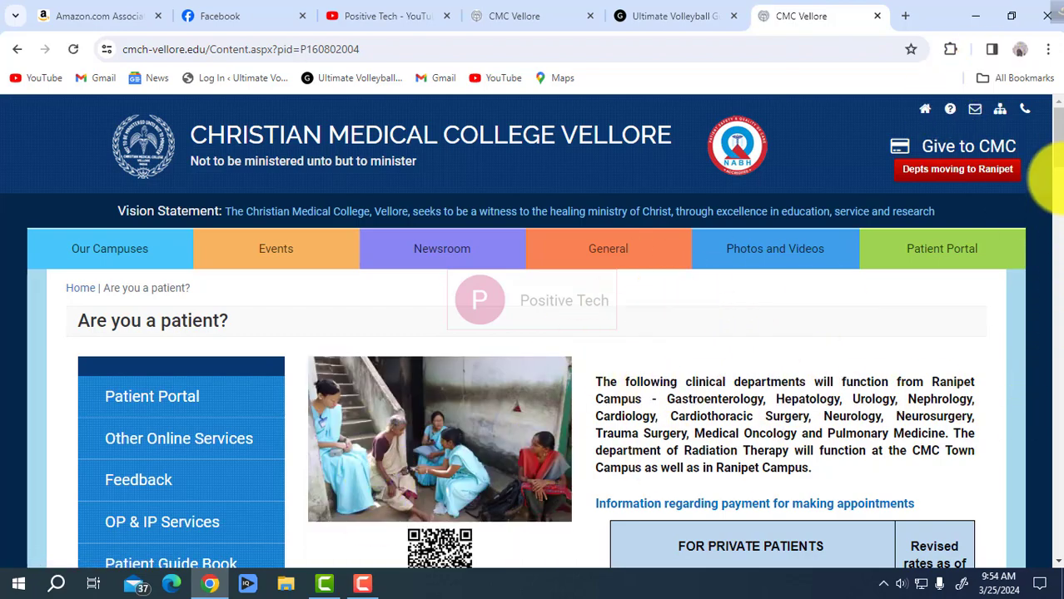
Examine the private patient appointment rates and the list of patient services on the page
{"action": "left_click", "coordinate": [1057, 185]}
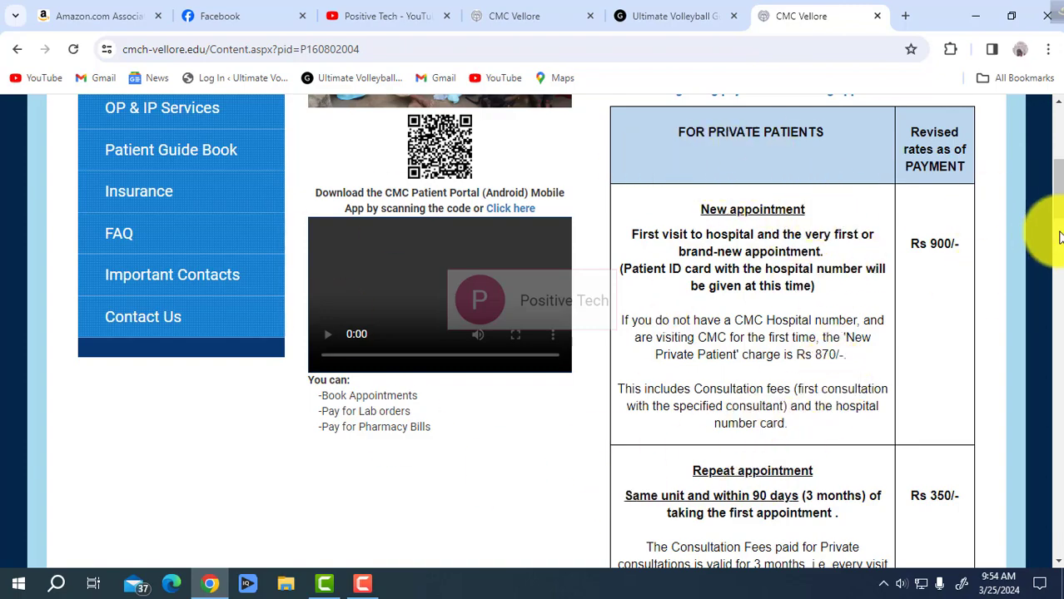
{"action": "scroll", "coordinate": [1045, 230], "scroll_direction": "down", "scroll_amount": 2}
{"action": "scroll", "coordinate": [1050, 179], "scroll_direction": "up", "scroll_amount": 3}
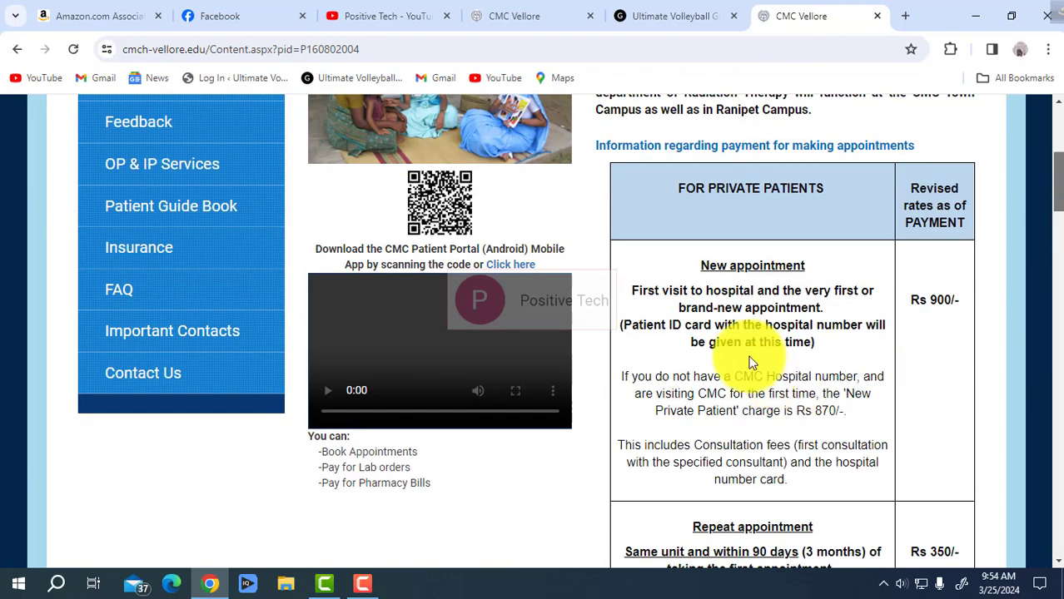
{"action": "scroll", "coordinate": [1052, 217], "scroll_direction": "down", "scroll_amount": 2}
{"action": "left_click_drag", "start_coordinate": [1056, 204], "coordinate": [1045, 119]}
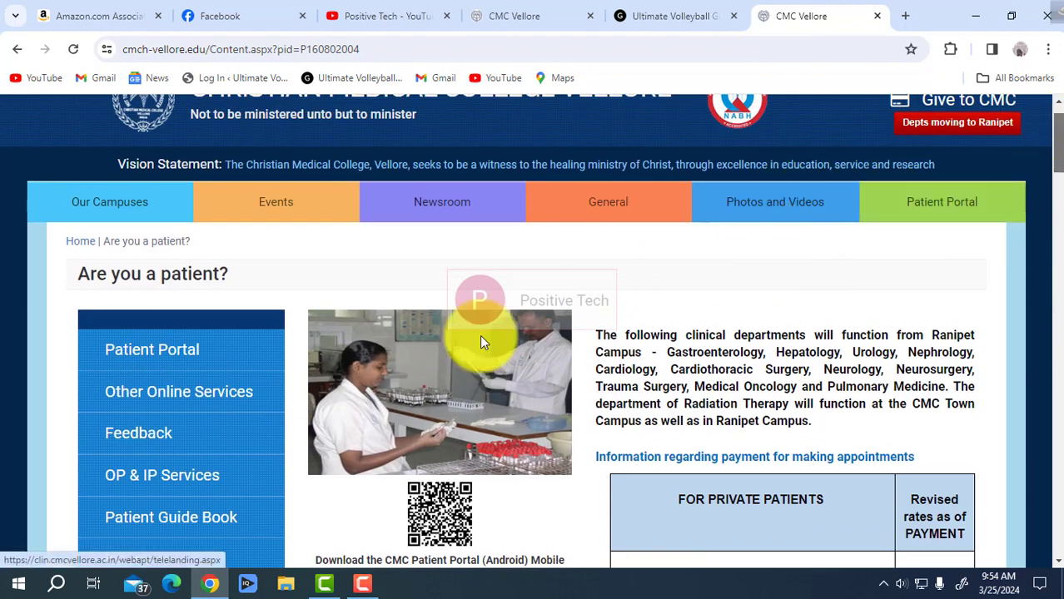
{"action": "scroll", "coordinate": [1046, 142], "scroll_direction": "down", "scroll_amount": 1}
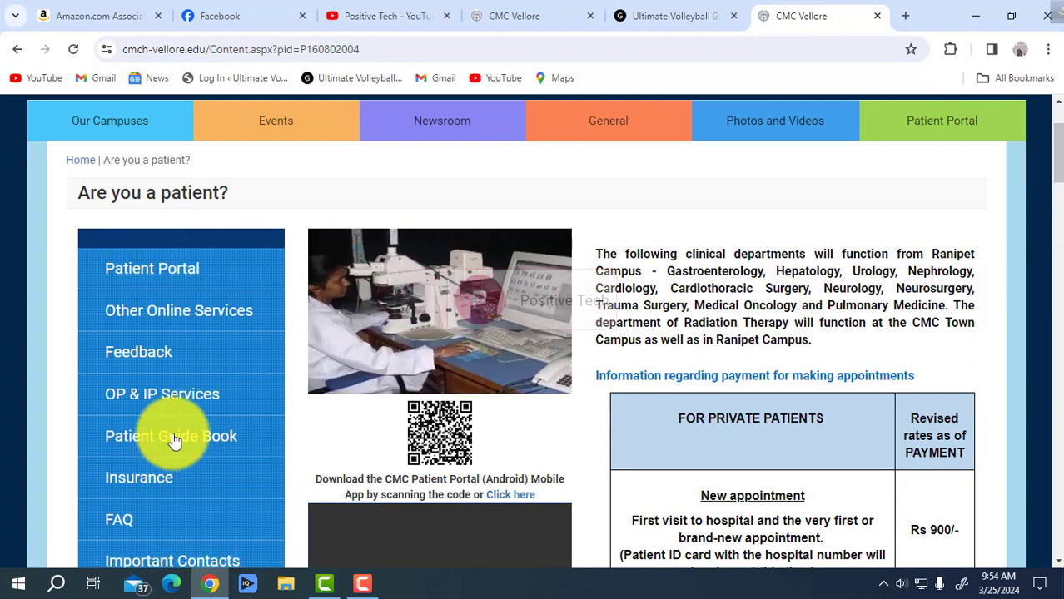
{"action": "left_click", "coordinate": [1052, 218]}
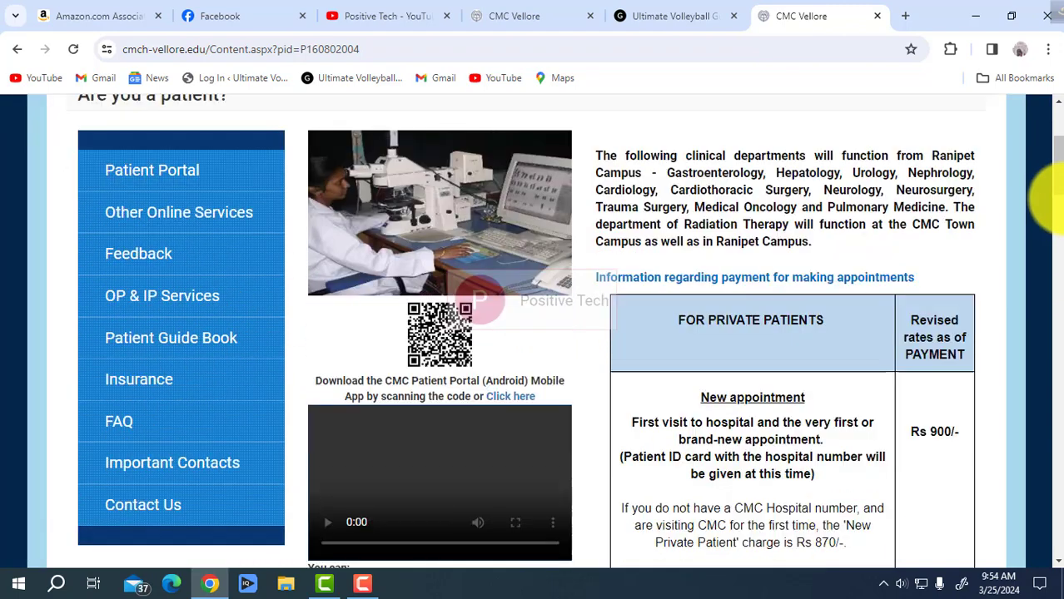
{"action": "scroll", "coordinate": [1051, 214], "scroll_direction": "up", "scroll_amount": 5}
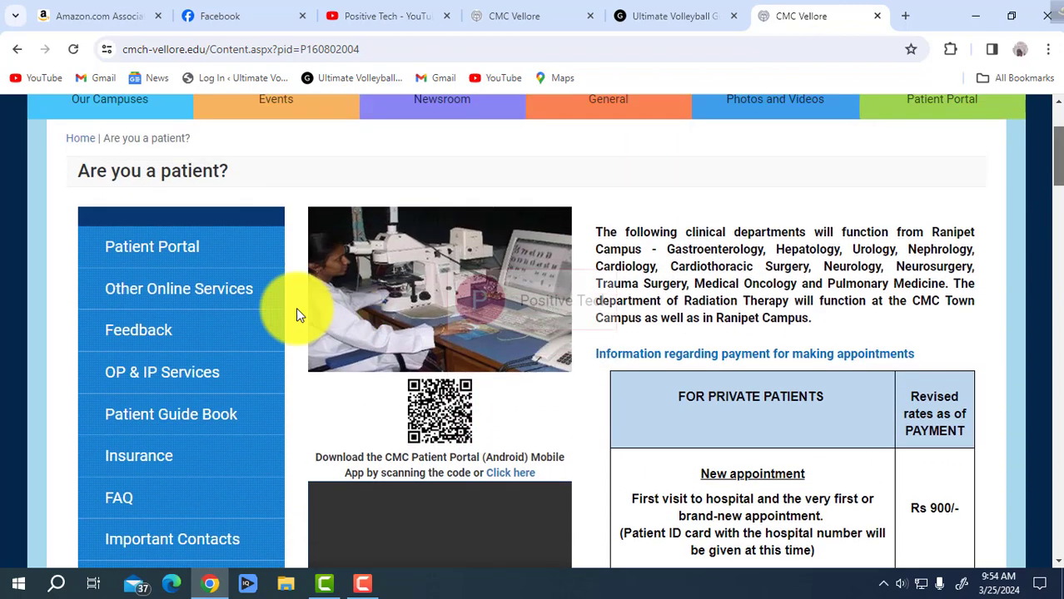
Open the Patient Portal and start the registration for a new patient visiting CMC for the first time
{"action": "left_click", "coordinate": [125, 246]}
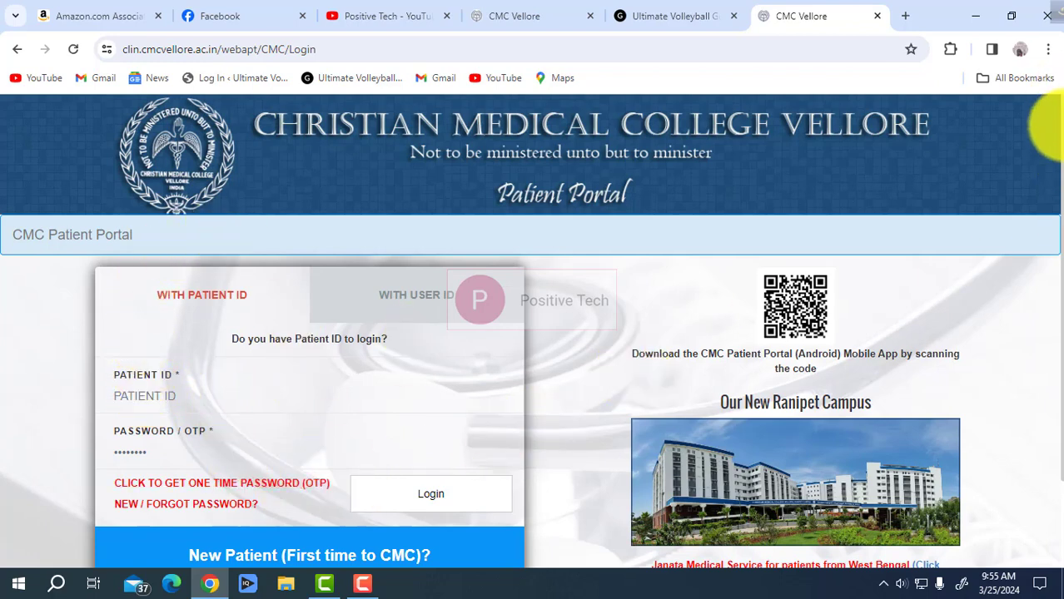
{"action": "scroll", "coordinate": [1054, 241], "scroll_direction": "down", "scroll_amount": 2}
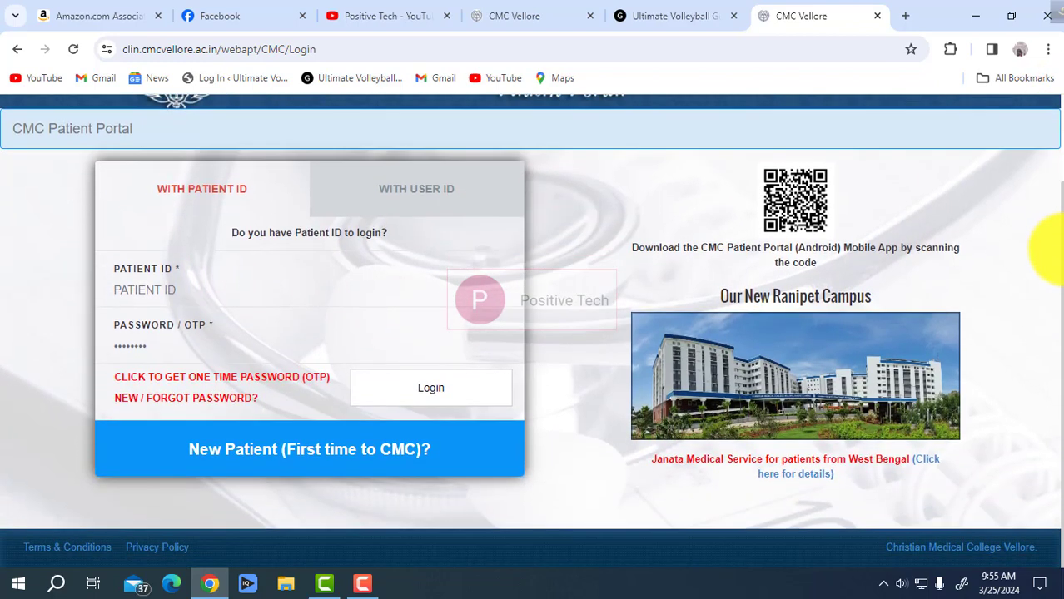
{"action": "left_click", "coordinate": [293, 452]}
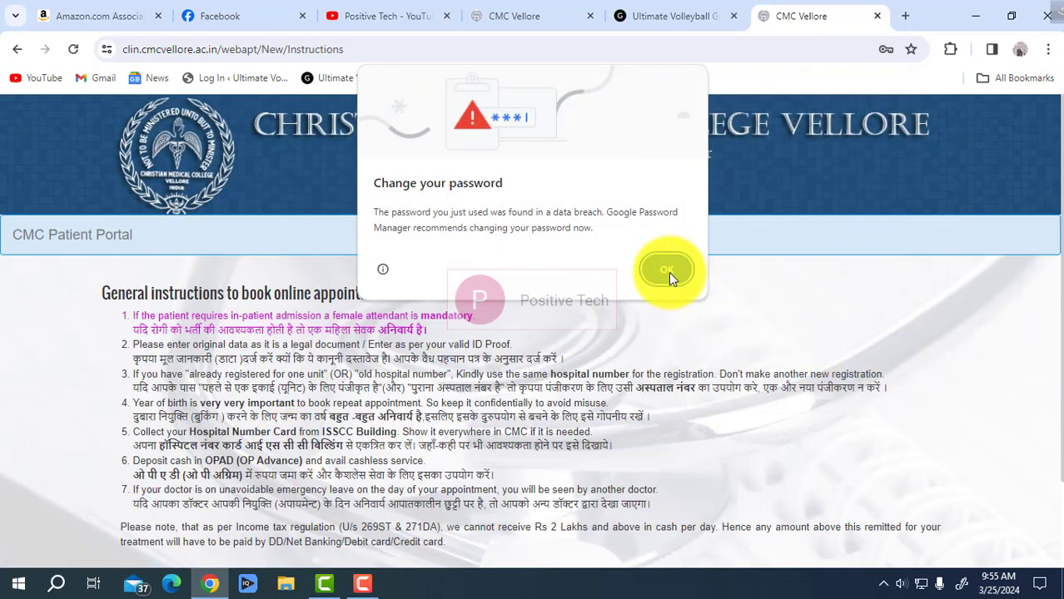
Dismiss the browser's password prompts without saving, and agree to the terms and conditions to proceed to the registration form
{"action": "left_click", "coordinate": [662, 271]}
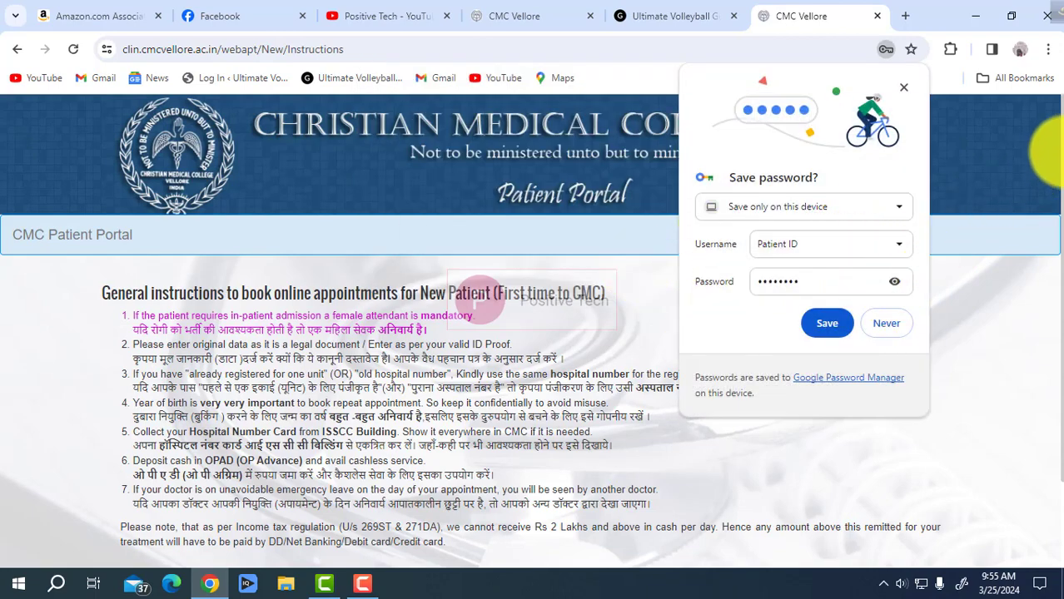
{"action": "scroll", "coordinate": [983, 208], "scroll_direction": "down", "scroll_amount": 2}
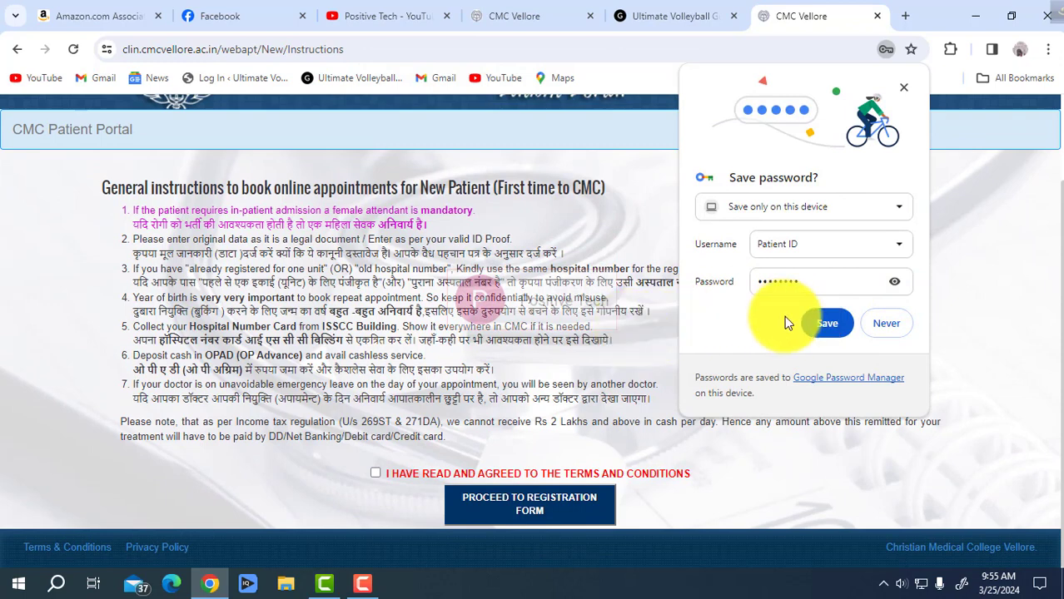
{"action": "left_click", "coordinate": [888, 329]}
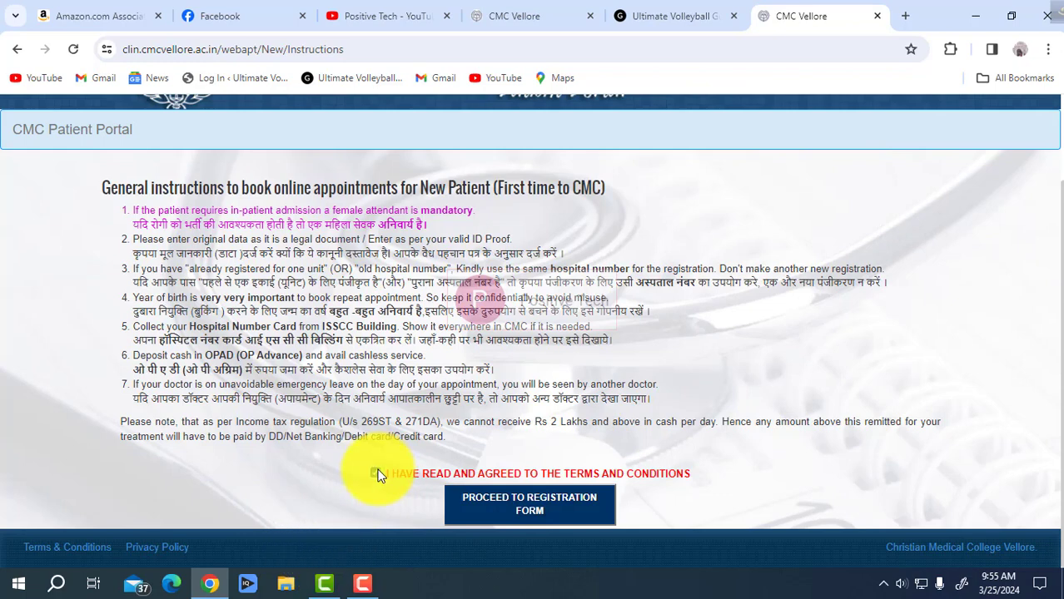
{"action": "left_click", "coordinate": [375, 473]}
{"action": "left_click", "coordinate": [545, 518]}
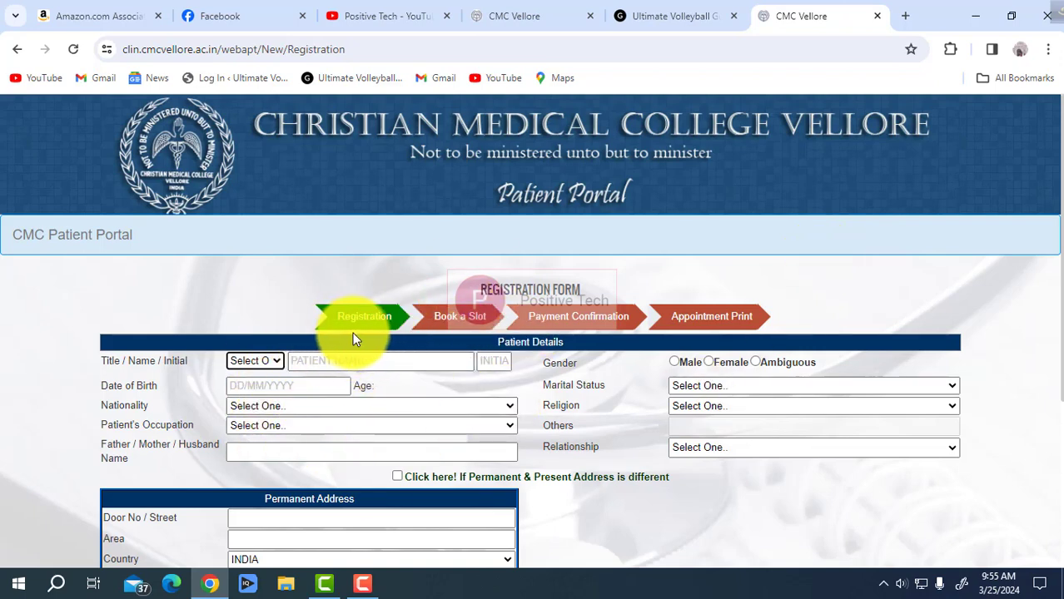
Look over the registration form's patient details and permanent address fields, including the date of birth calendar
{"action": "left_click", "coordinate": [324, 388]}
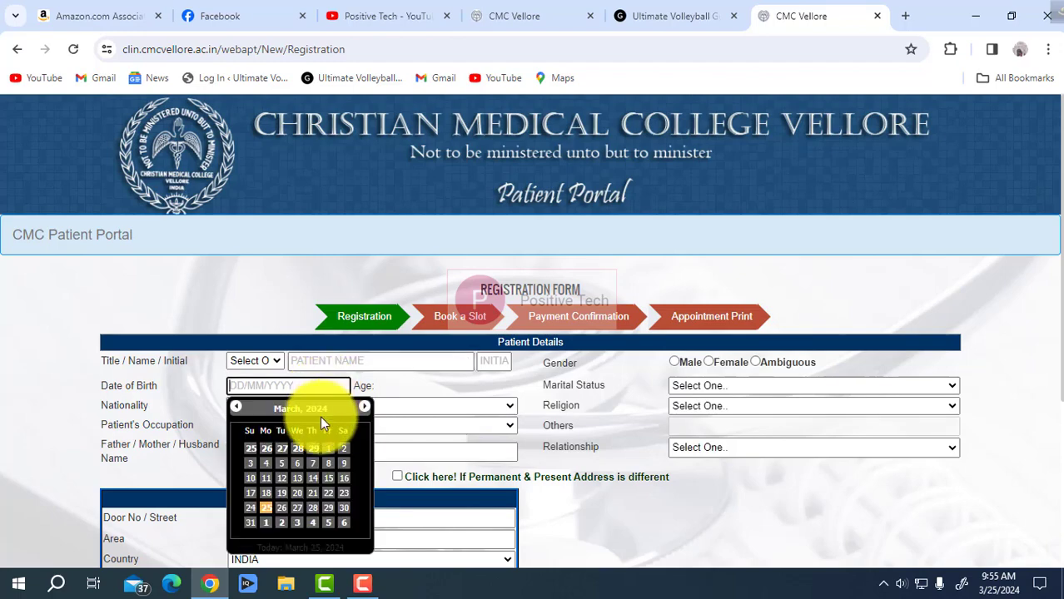
{"action": "left_click", "coordinate": [443, 395]}
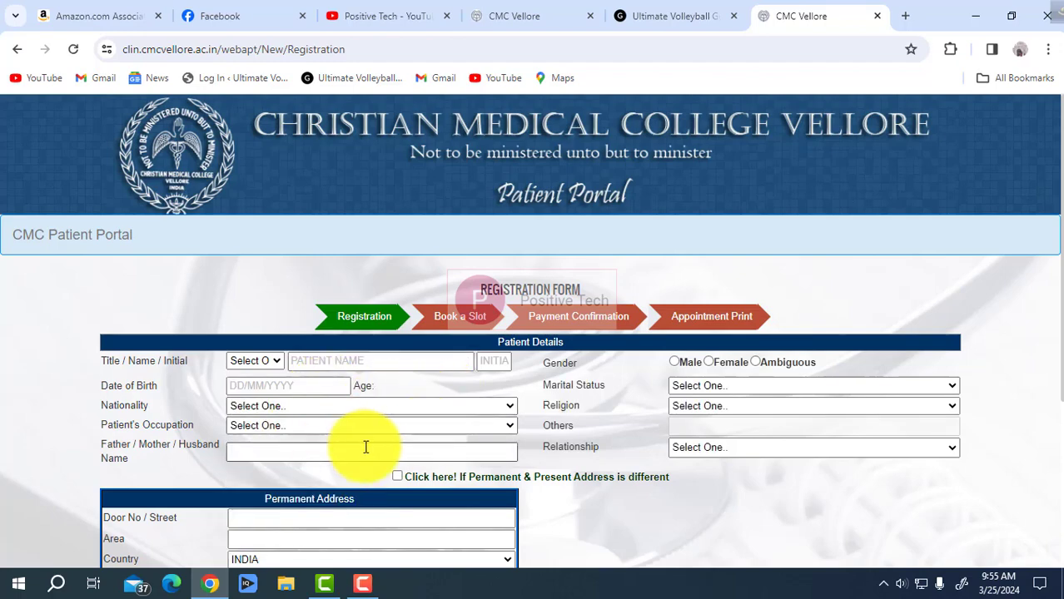
{"action": "mouse_move", "coordinate": [1057, 237]}
{"action": "left_mouse_down"}
{"action": "mouse_move", "coordinate": [1058, 398]}
{"action": "mouse_move", "coordinate": [1051, 225]}
{"action": "left_mouse_up"}
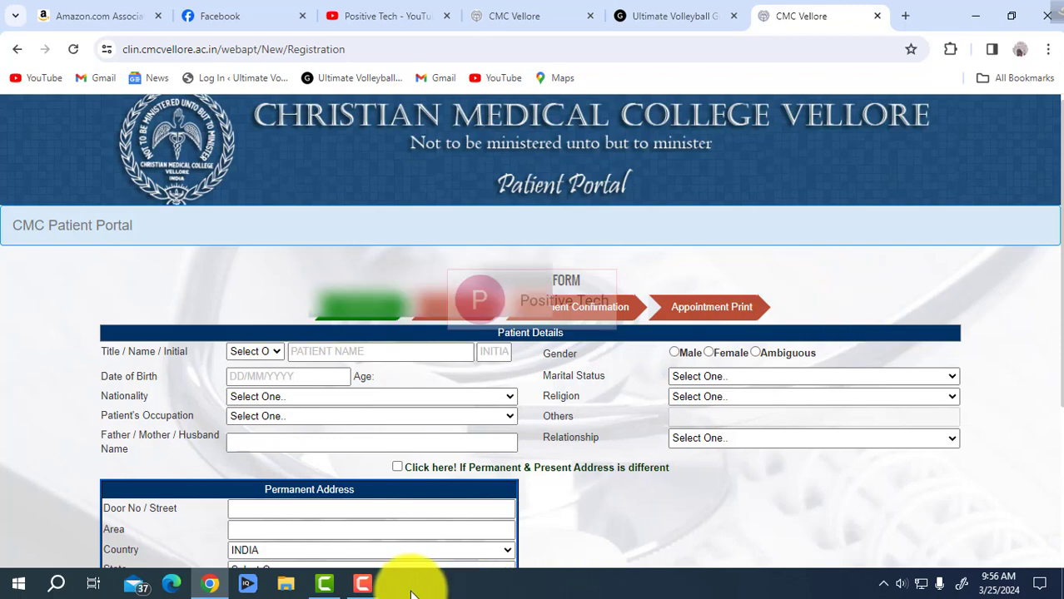
{"action": "left_click", "coordinate": [360, 583]}
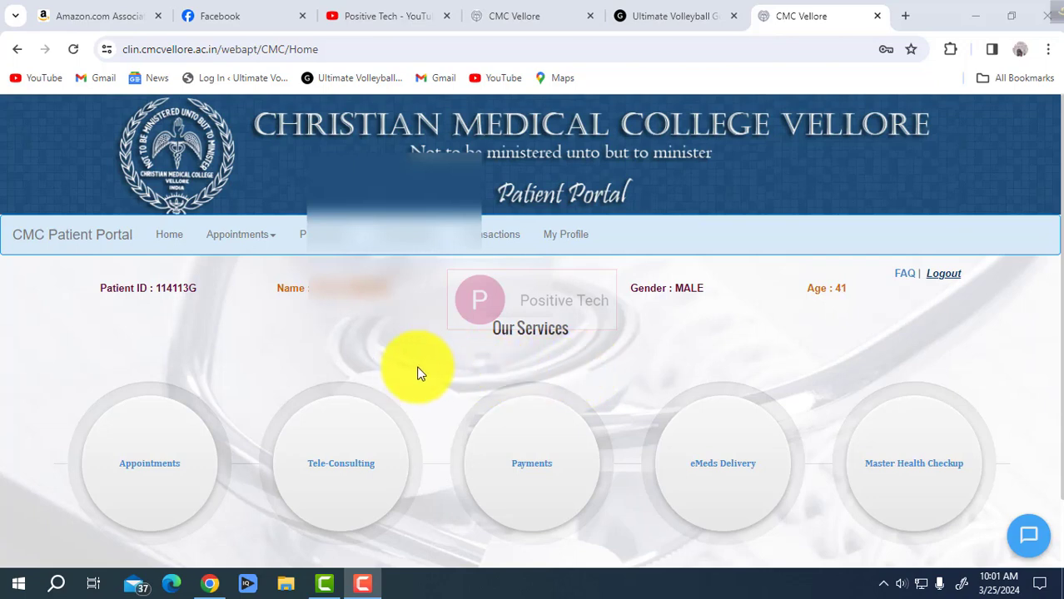
Open the Appointments service and search the clinics by department for Nephrology, reviewing the listed clinics and doctors
{"action": "left_click_drag", "start_coordinate": [1051, 227], "coordinate": [1052, 281]}
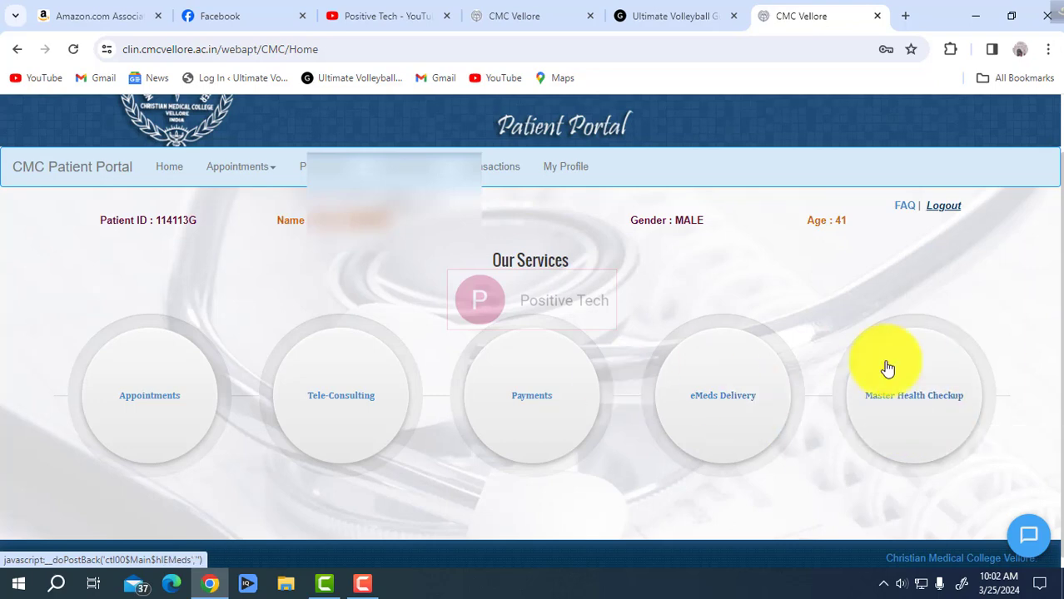
{"action": "left_click", "coordinate": [161, 408]}
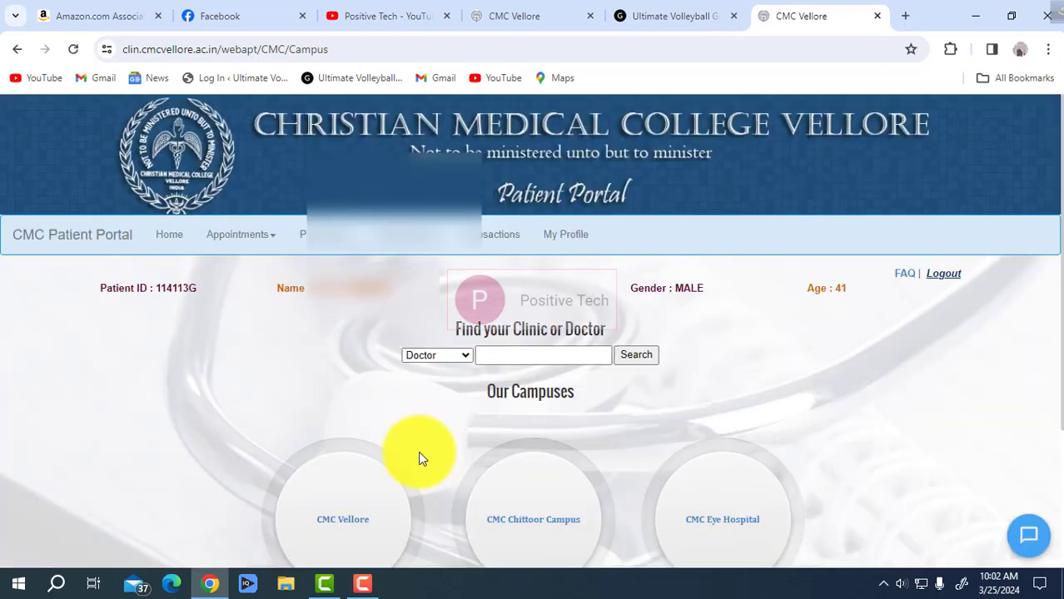
{"action": "left_click_drag", "start_coordinate": [1051, 158], "coordinate": [1054, 201]}
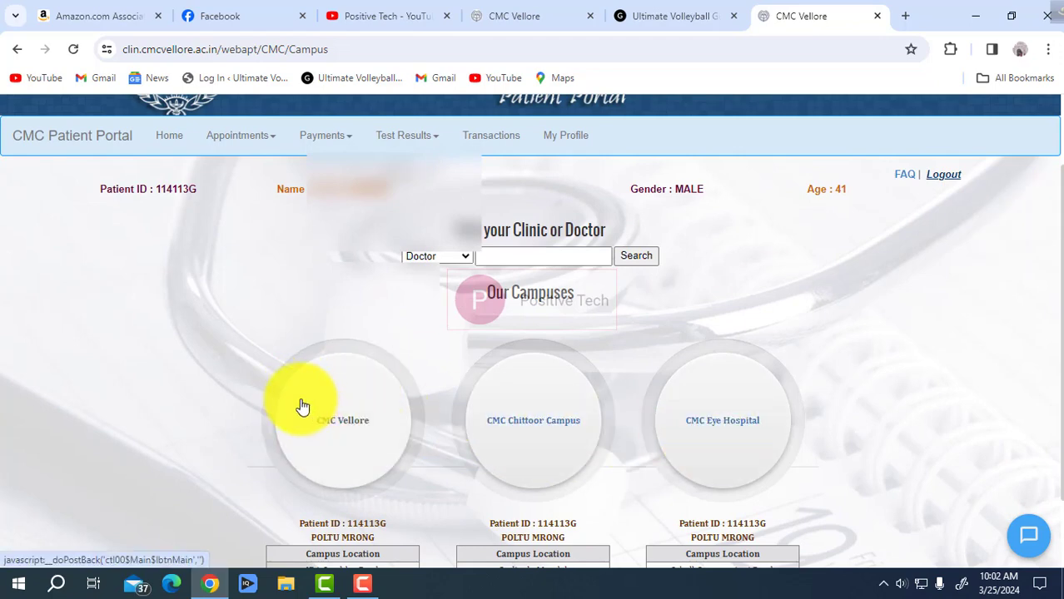
{"action": "left_click", "coordinate": [463, 258]}
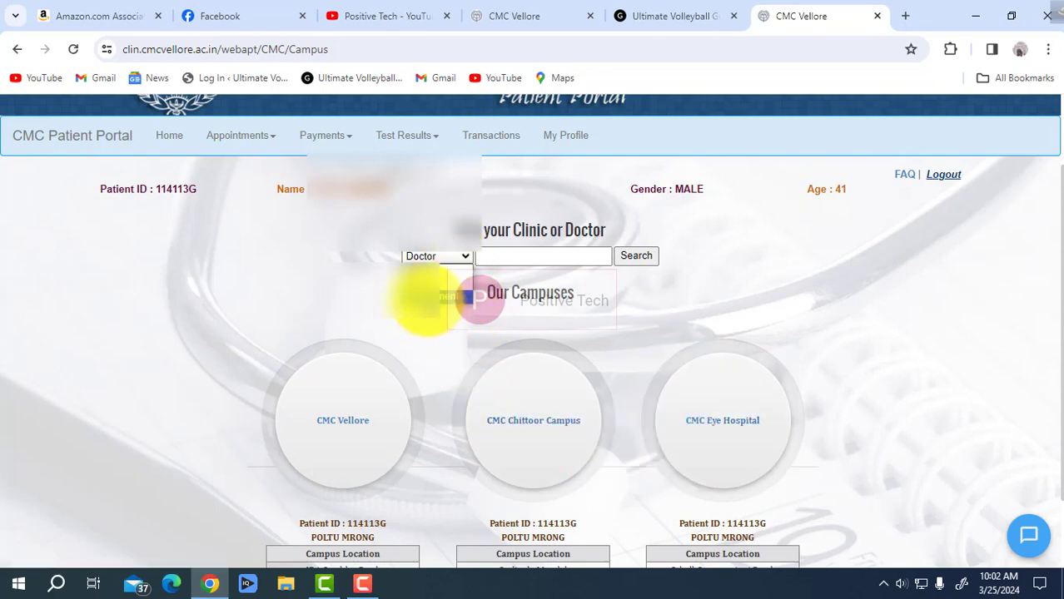
{"action": "left_click", "coordinate": [426, 287]}
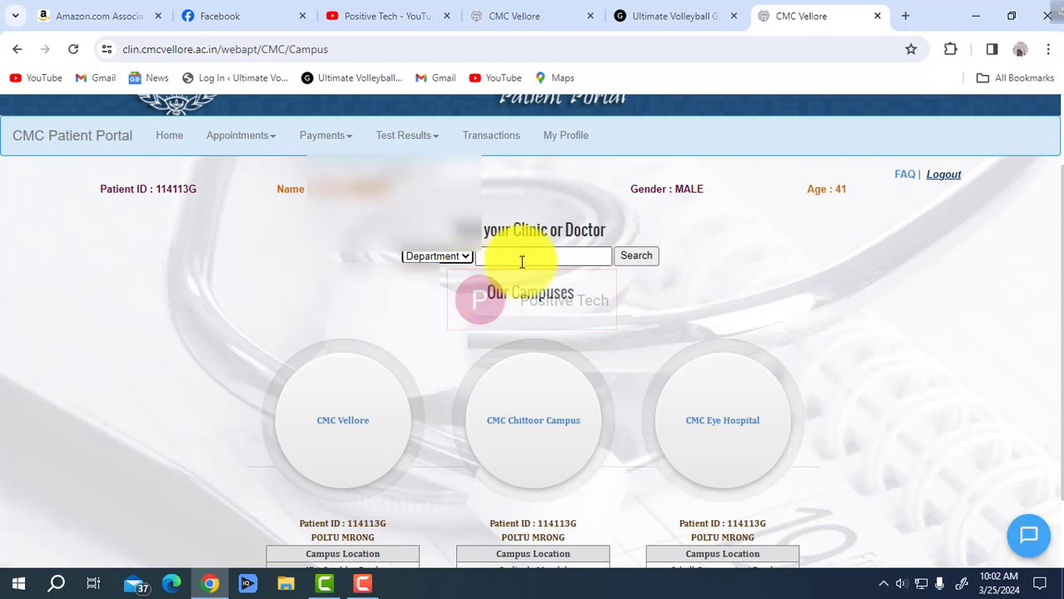
{"action": "left_click", "coordinate": [547, 257]}
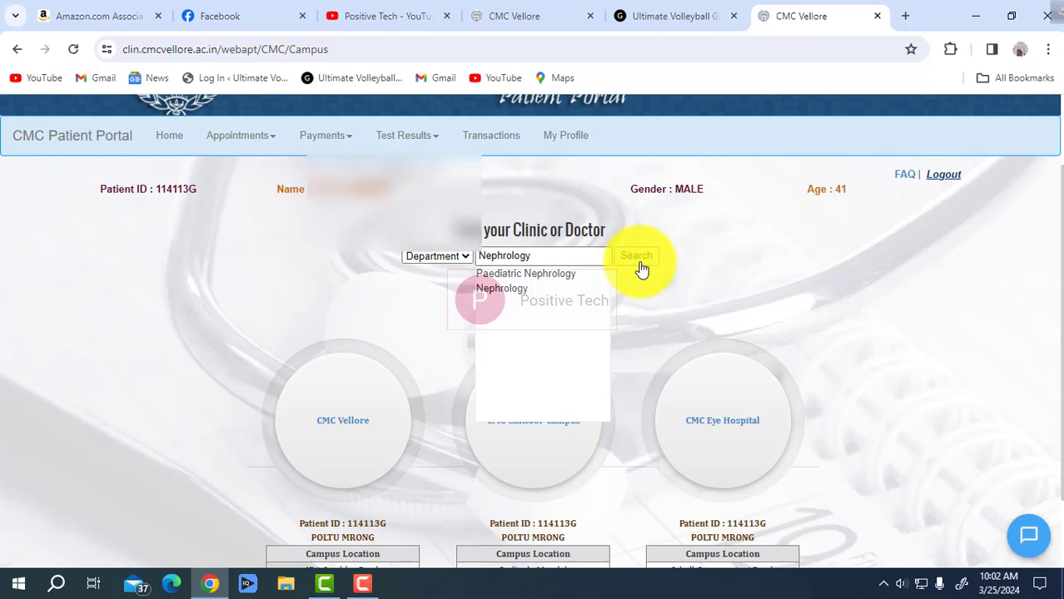
{"action": "left_click", "coordinate": [638, 259]}
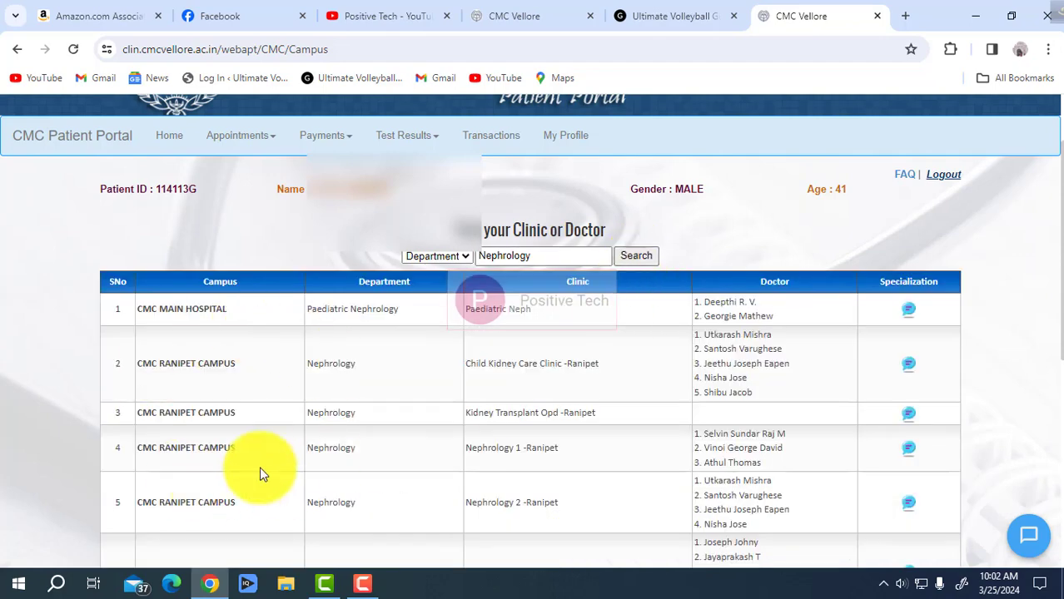
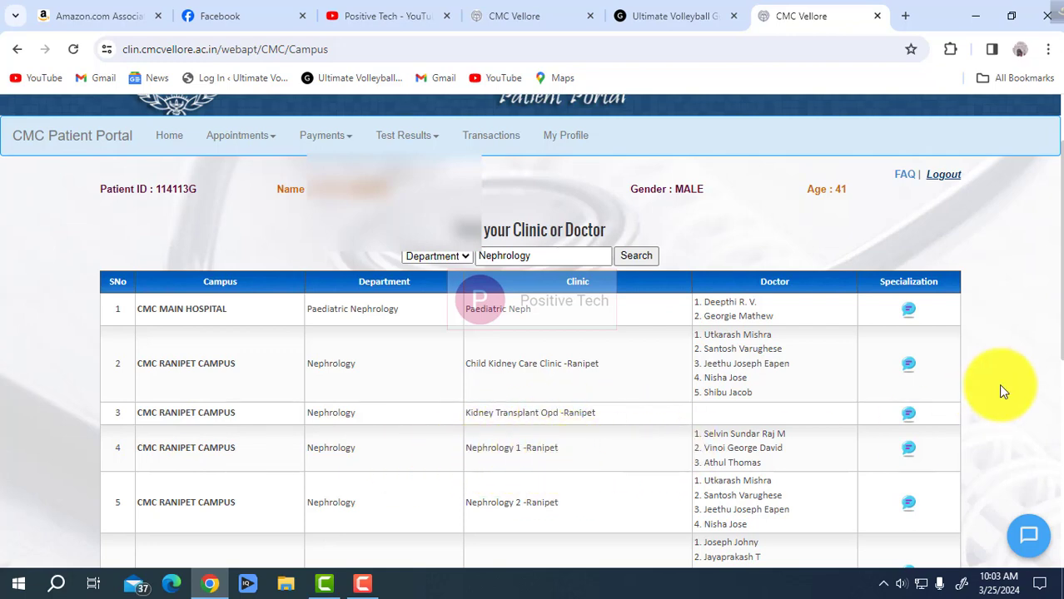
{"action": "scroll", "coordinate": [1047, 300], "scroll_direction": "down", "scroll_amount": 2}
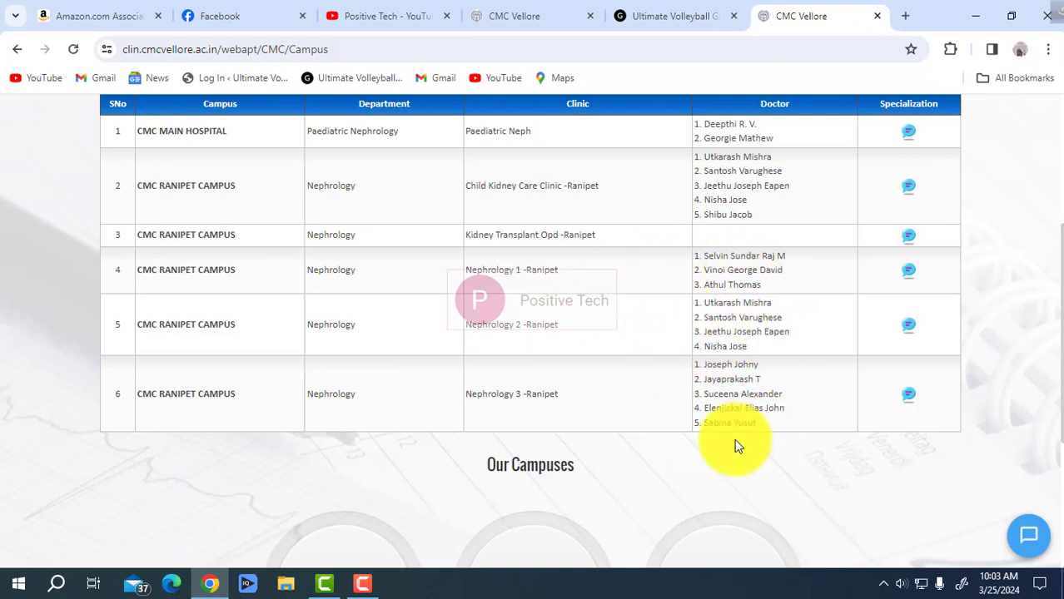
Choose the CMC Vellore campus below the Nephrology clinic list to start booking an appointment there
{"action": "scroll", "coordinate": [1045, 361], "scroll_direction": "down", "scroll_amount": 1}
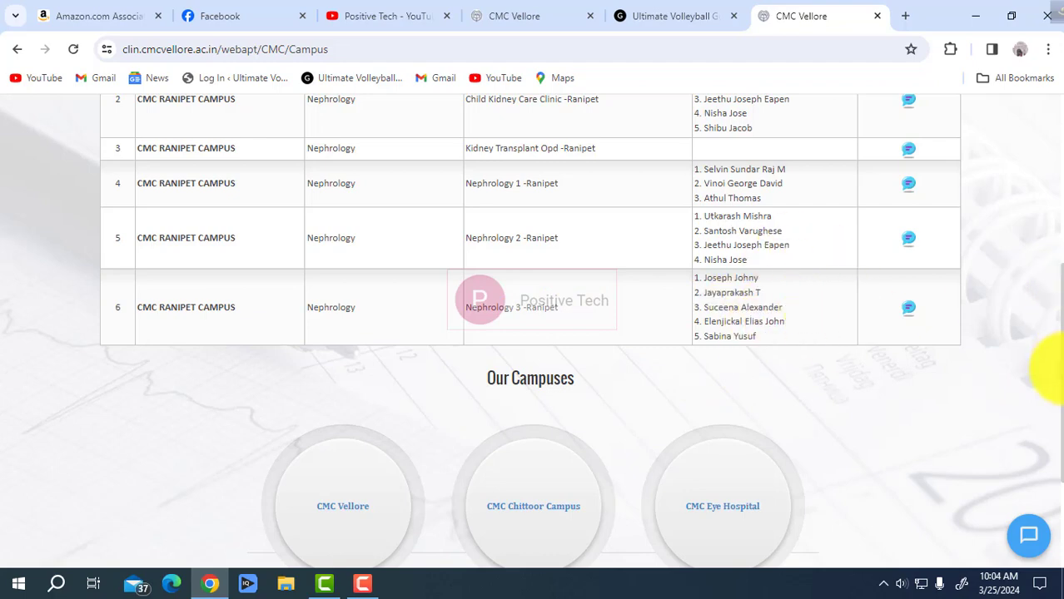
{"action": "left_click_drag", "start_coordinate": [1056, 360], "coordinate": [1056, 330]}
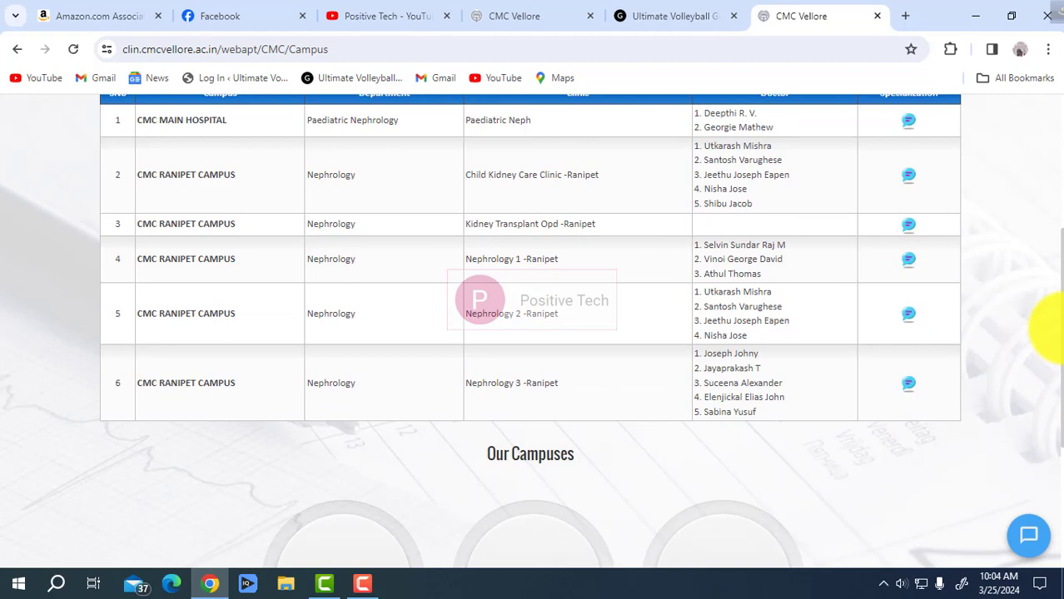
{"action": "left_click_drag", "start_coordinate": [1054, 328], "coordinate": [409, 428]}
{"action": "left_click", "coordinate": [334, 343]}
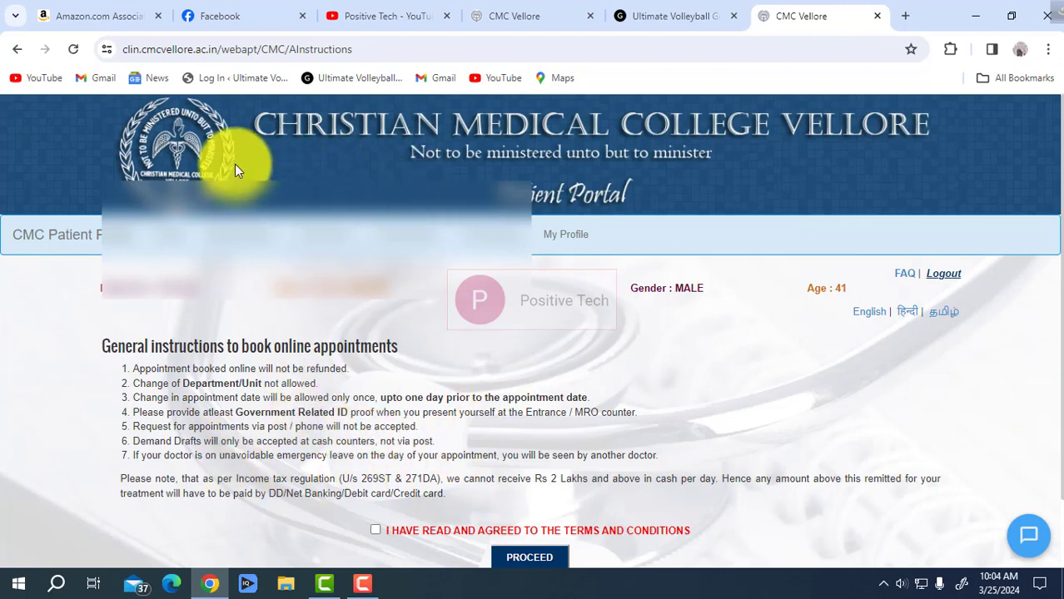
Agree to the terms and conditions of the online appointment instructions and proceed to the CMC Main Hospital booking page
{"action": "scroll", "coordinate": [1046, 178], "scroll_direction": "down", "scroll_amount": 1}
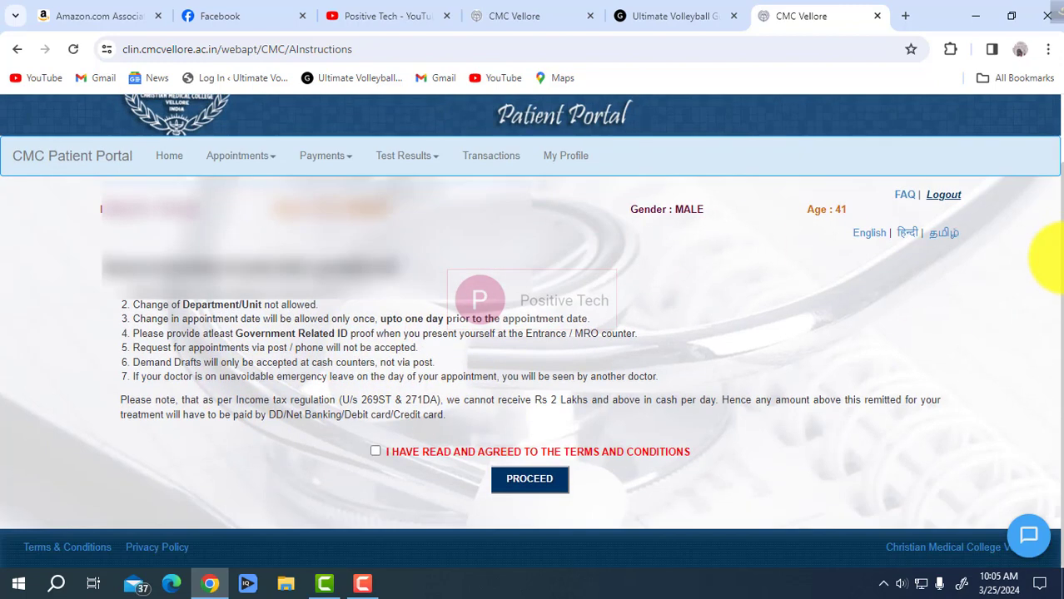
{"action": "left_click", "coordinate": [375, 452]}
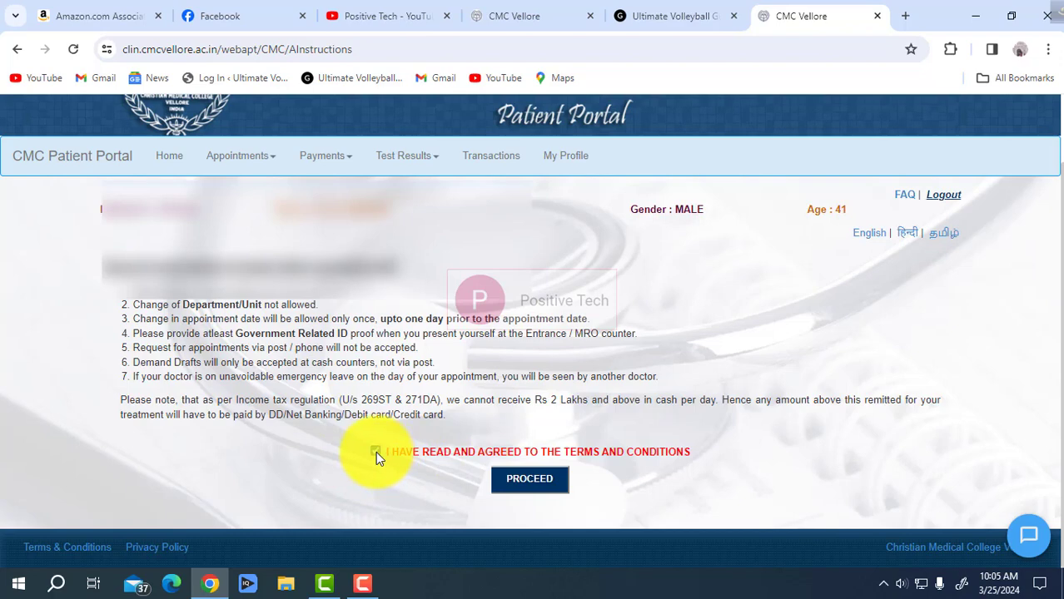
{"action": "left_click", "coordinate": [549, 489]}
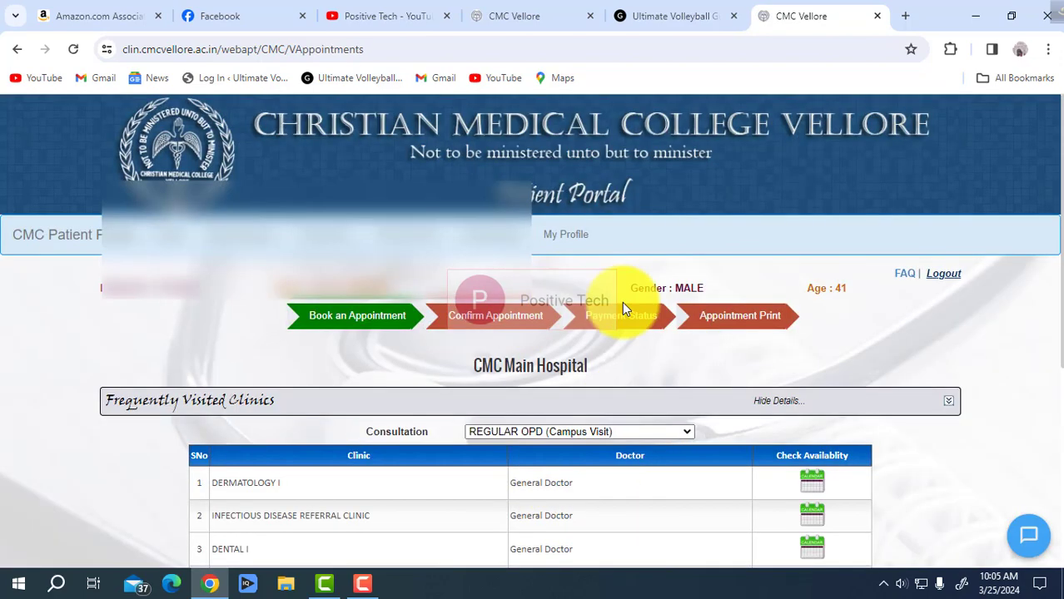
Review the consultation types, the booking stages, and the frequently visited clinics with their doctors for CMC Main Hospital
{"action": "left_click_drag", "start_coordinate": [1058, 171], "coordinate": [1058, 249]}
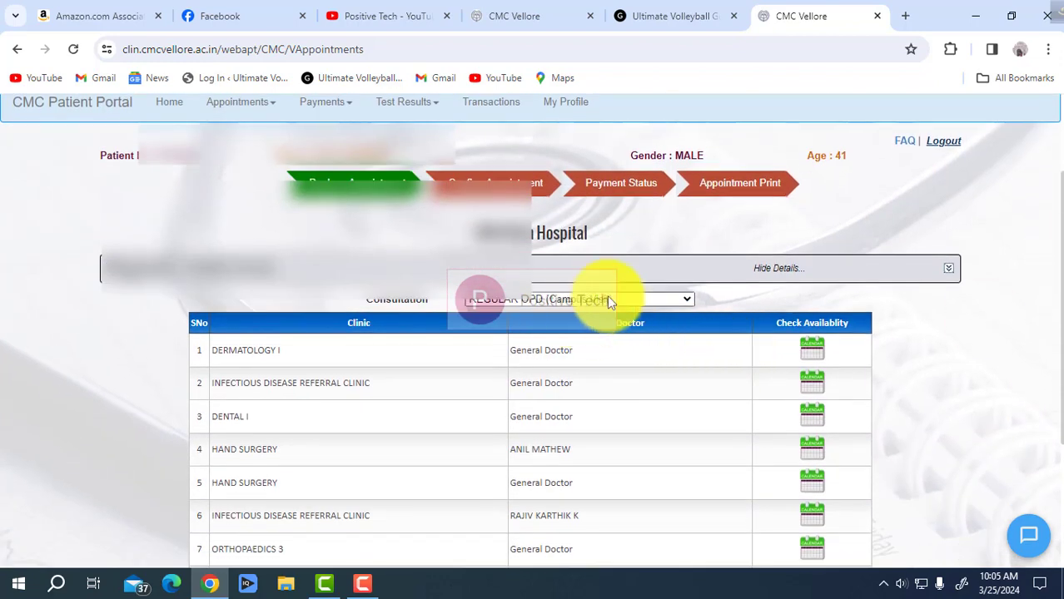
{"action": "left_click", "coordinate": [686, 300]}
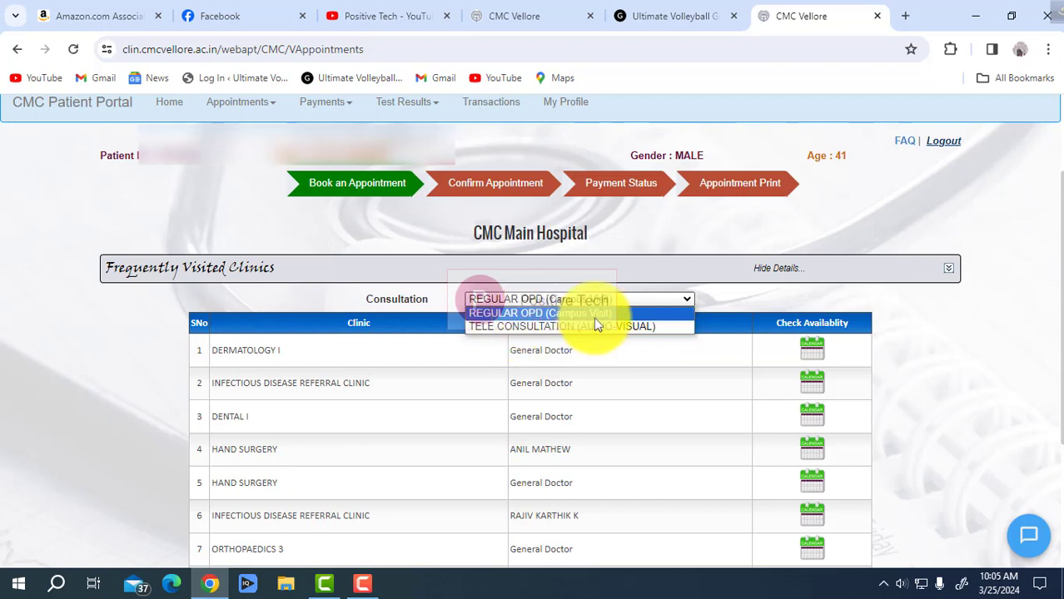
{"action": "left_click", "coordinate": [443, 296]}
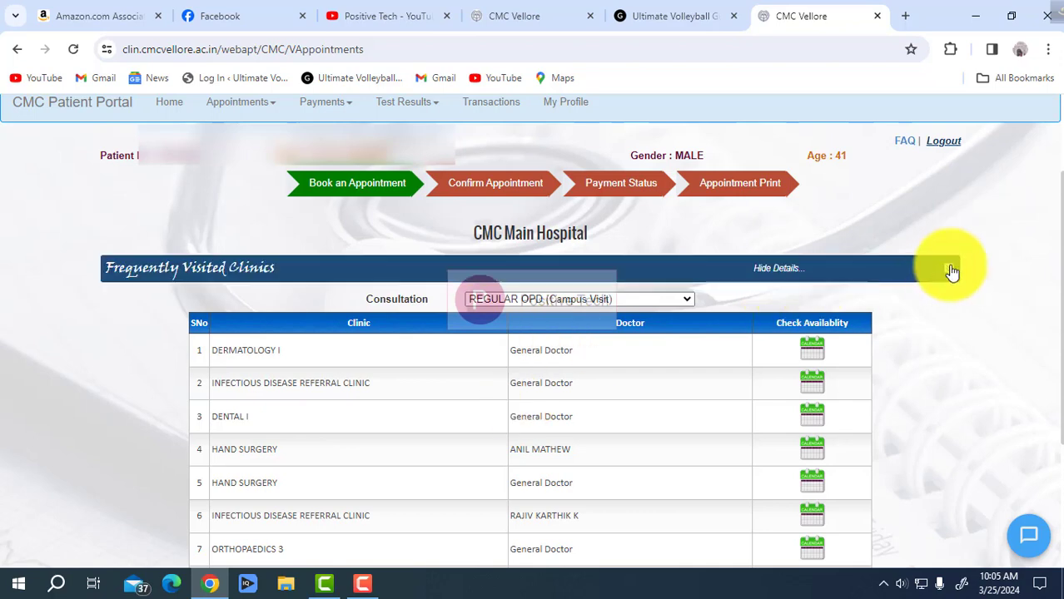
{"action": "scroll", "coordinate": [1048, 200], "scroll_direction": "down", "scroll_amount": 3}
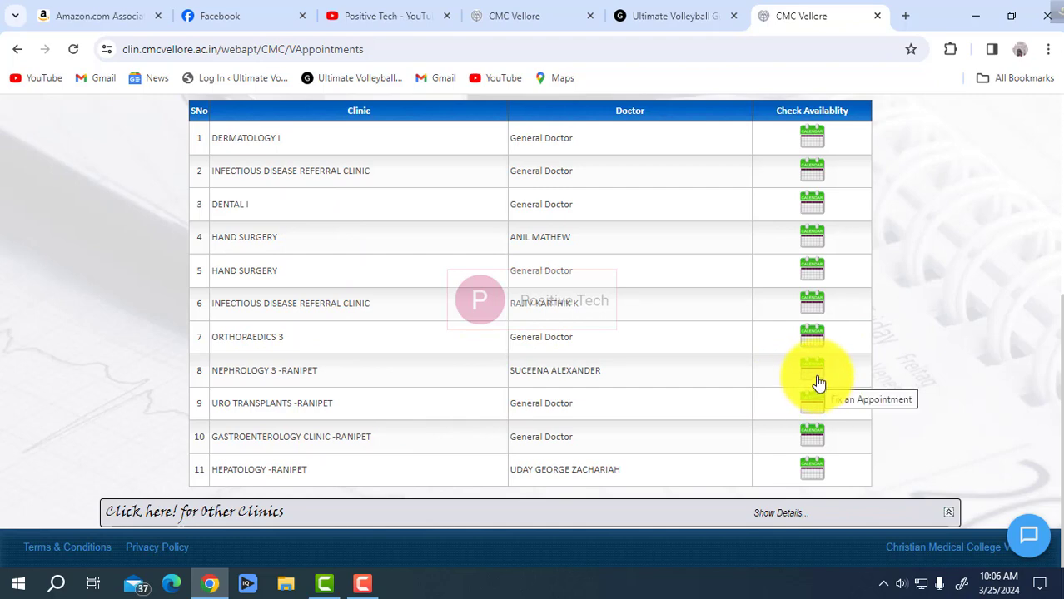
{"action": "left_click_drag", "start_coordinate": [1058, 380], "coordinate": [1055, 280]}
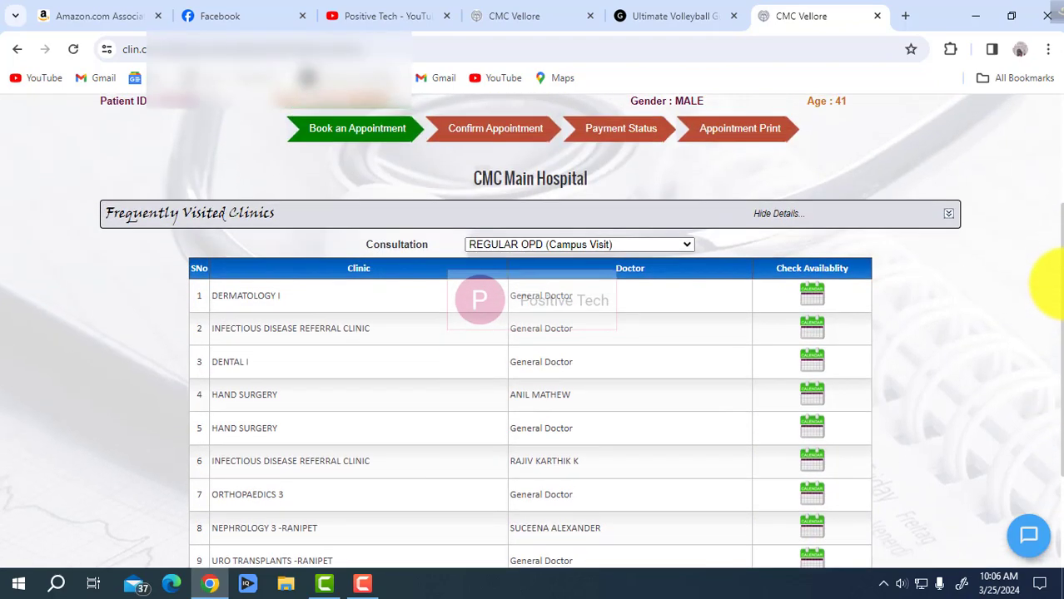
{"action": "left_click", "coordinate": [682, 244]}
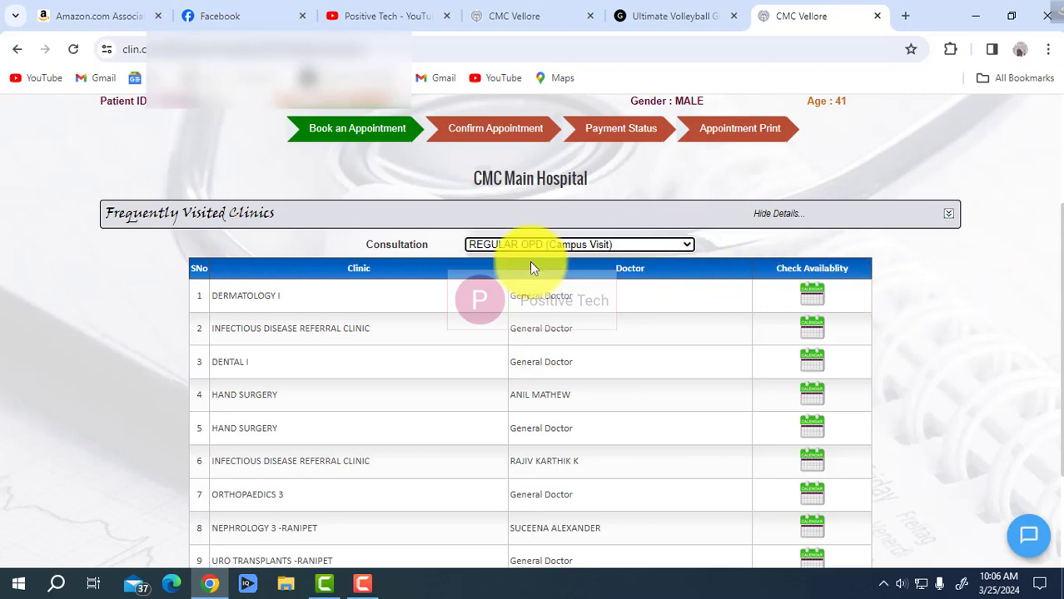
{"action": "left_click", "coordinate": [530, 259]}
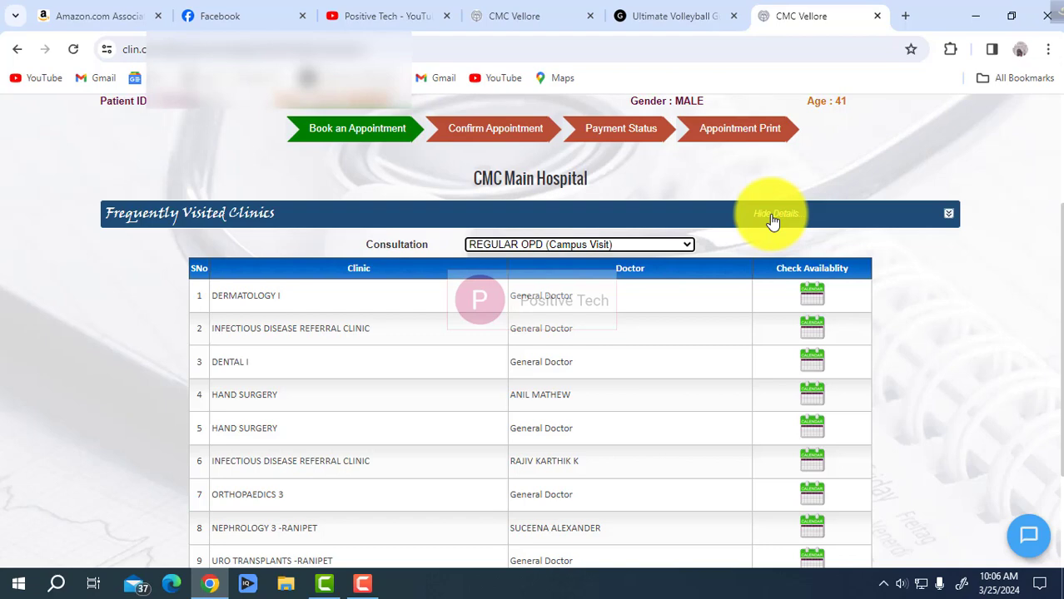
{"action": "left_click", "coordinate": [954, 218]}
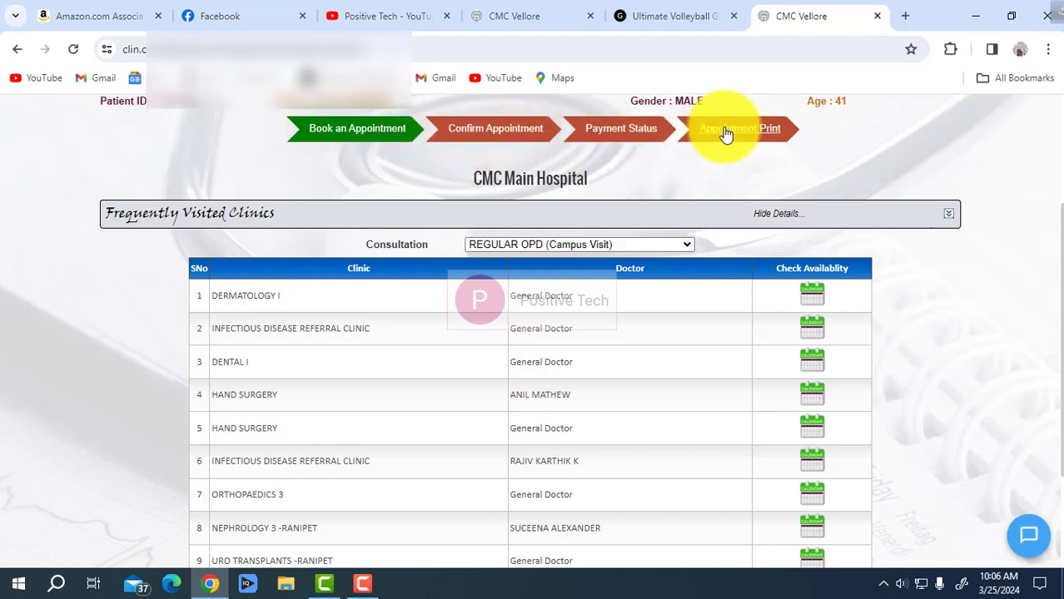
{"action": "scroll", "coordinate": [1045, 296], "scroll_direction": "down", "scroll_amount": 1}
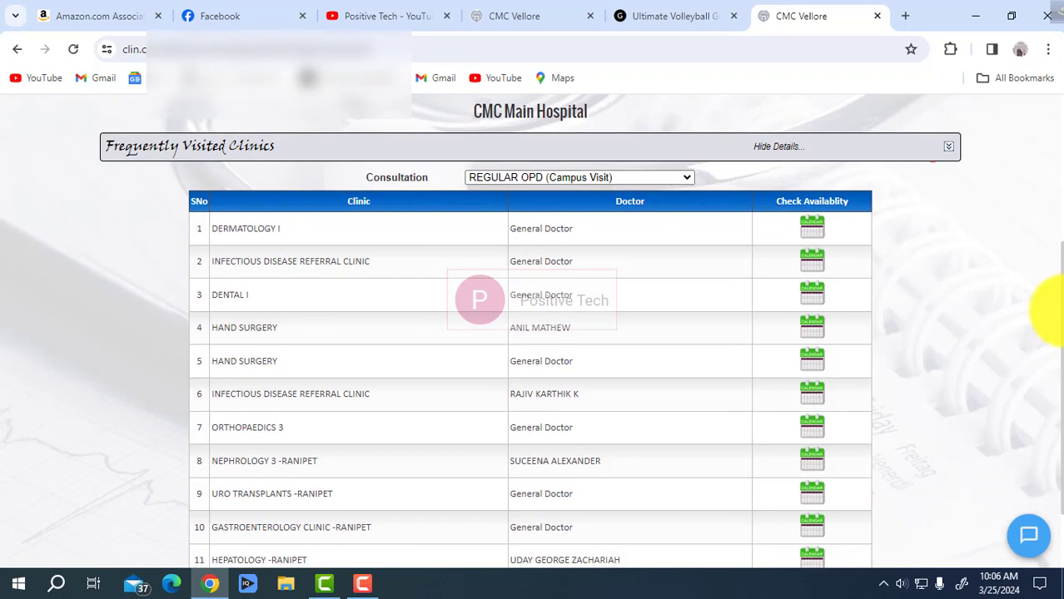
{"action": "scroll", "coordinate": [1050, 312], "scroll_direction": "up", "scroll_amount": 1}
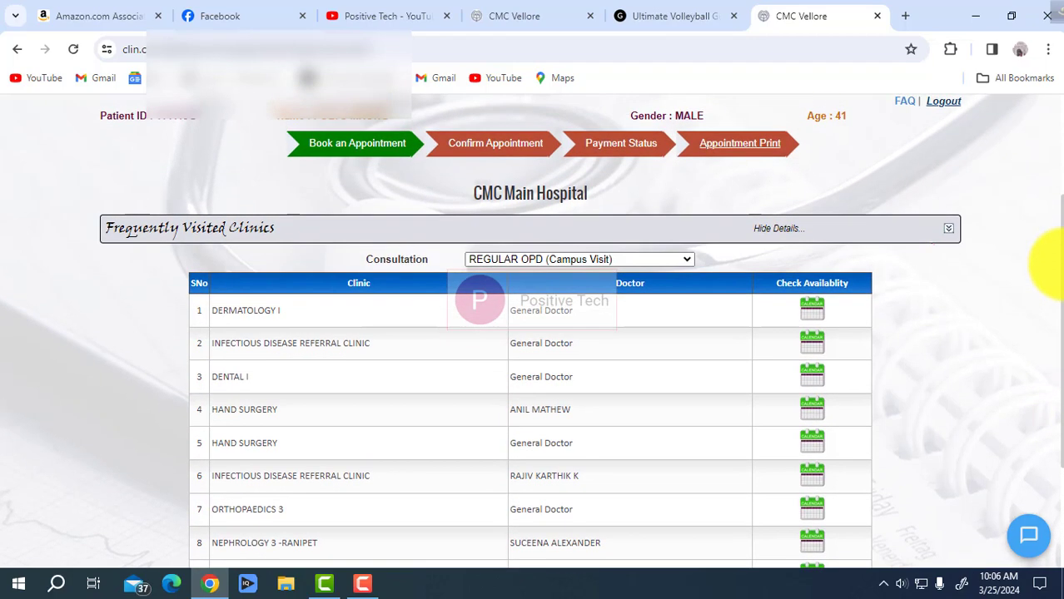
{"action": "scroll", "coordinate": [1049, 279], "scroll_direction": "down", "scroll_amount": 1}
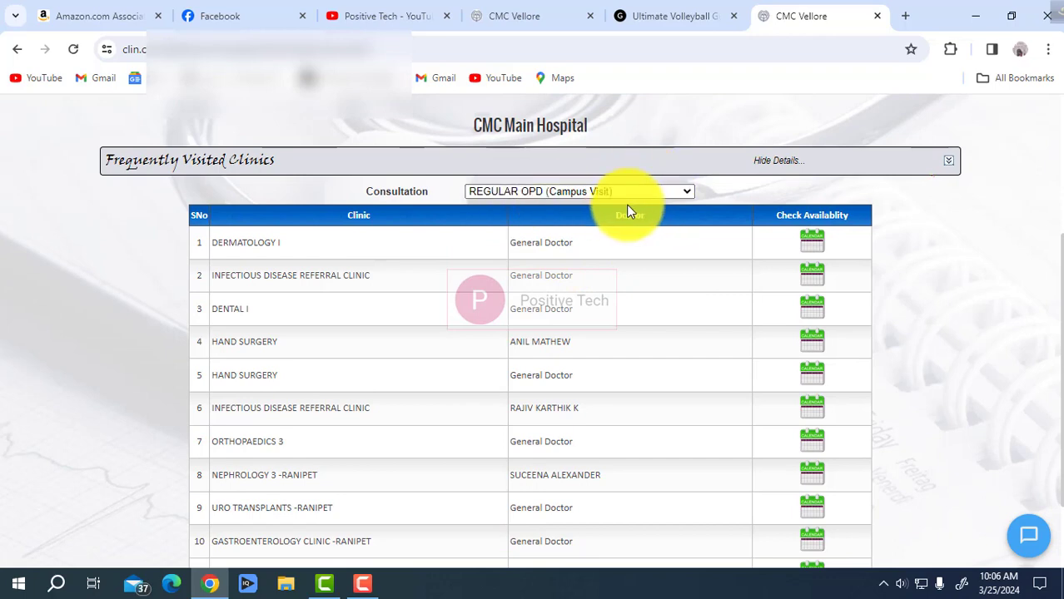
{"action": "scroll", "coordinate": [1045, 349], "scroll_direction": "down", "scroll_amount": 2}
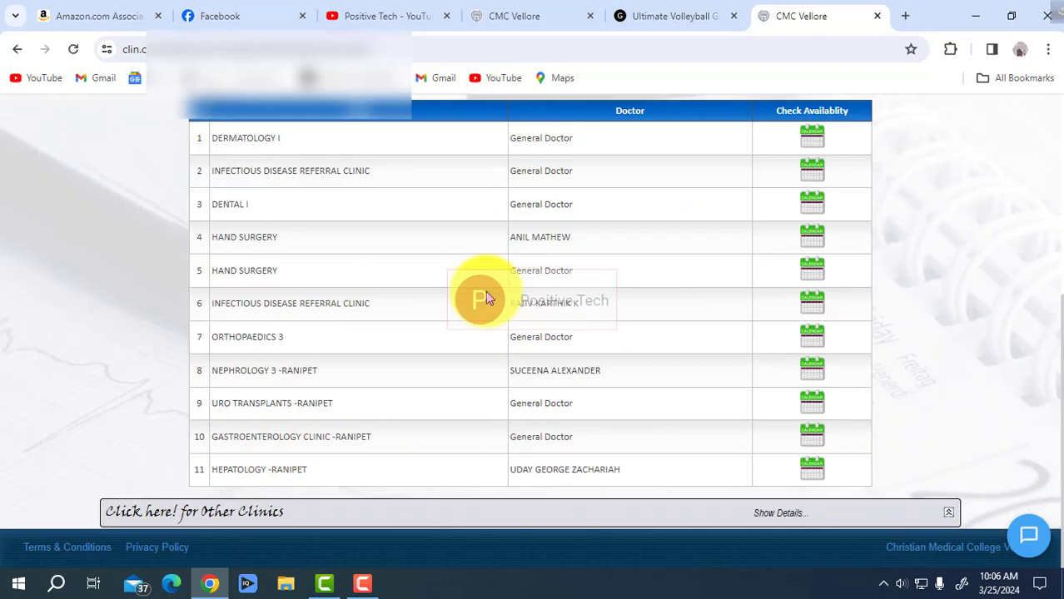
{"action": "scroll", "coordinate": [1048, 249], "scroll_direction": "up", "scroll_amount": 5}
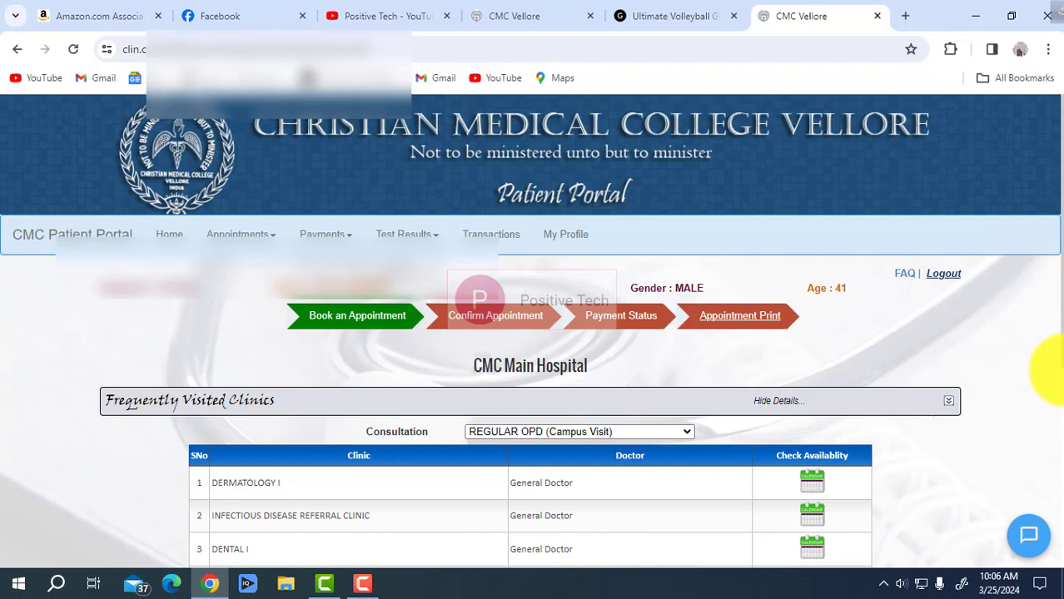
Check availability for the NEPHROLOGY 3 -RANIPET clinic, continue with the private doctor, and book the 04/04/2024 date
{"action": "scroll", "coordinate": [1048, 399], "scroll_direction": "down", "scroll_amount": 5}
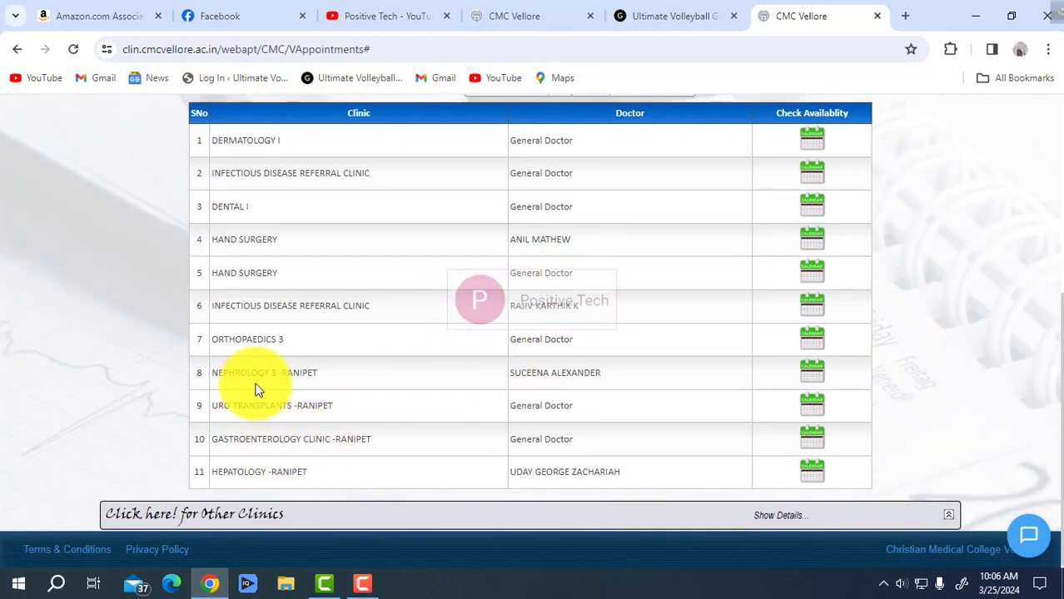
{"action": "left_click", "coordinate": [818, 379]}
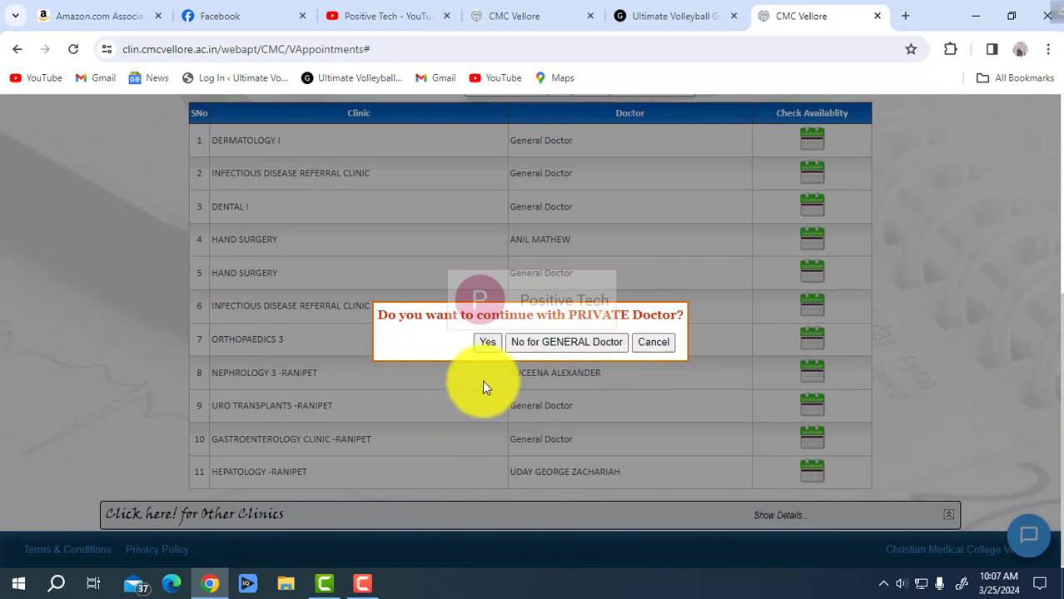
{"action": "left_click", "coordinate": [487, 348]}
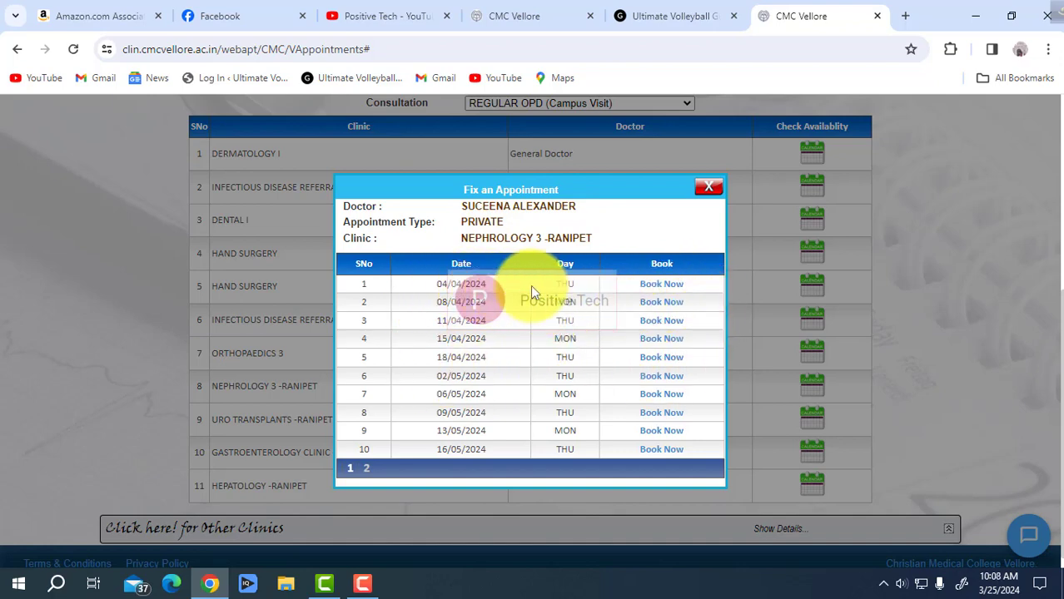
{"action": "left_click", "coordinate": [666, 285]}
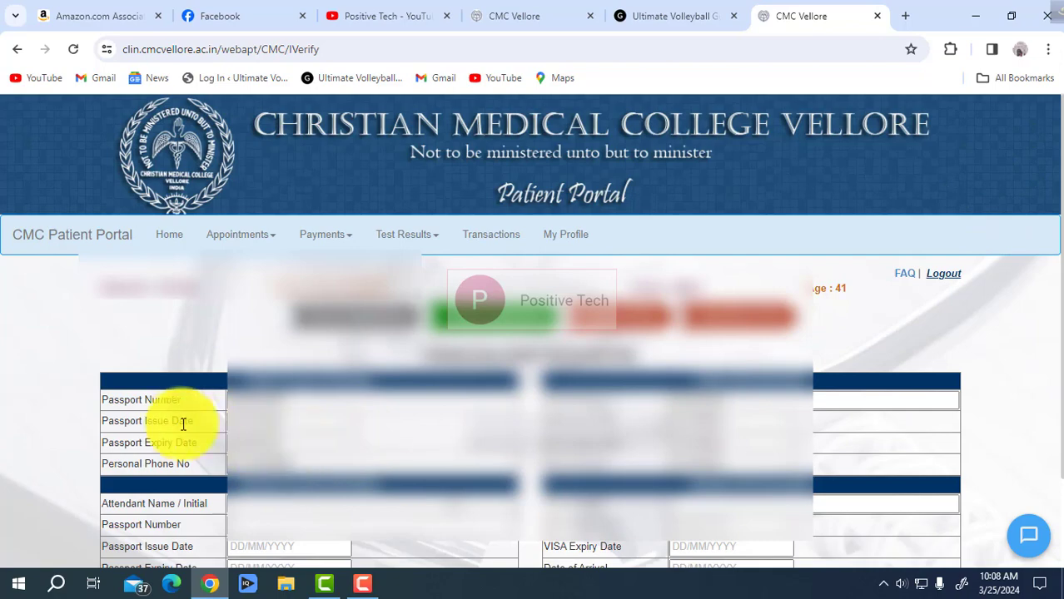
Look over the passport, visa and attendant fields of the International Patient Verification Form
{"action": "scroll", "coordinate": [267, 439], "scroll_direction": "down", "scroll_amount": 1}
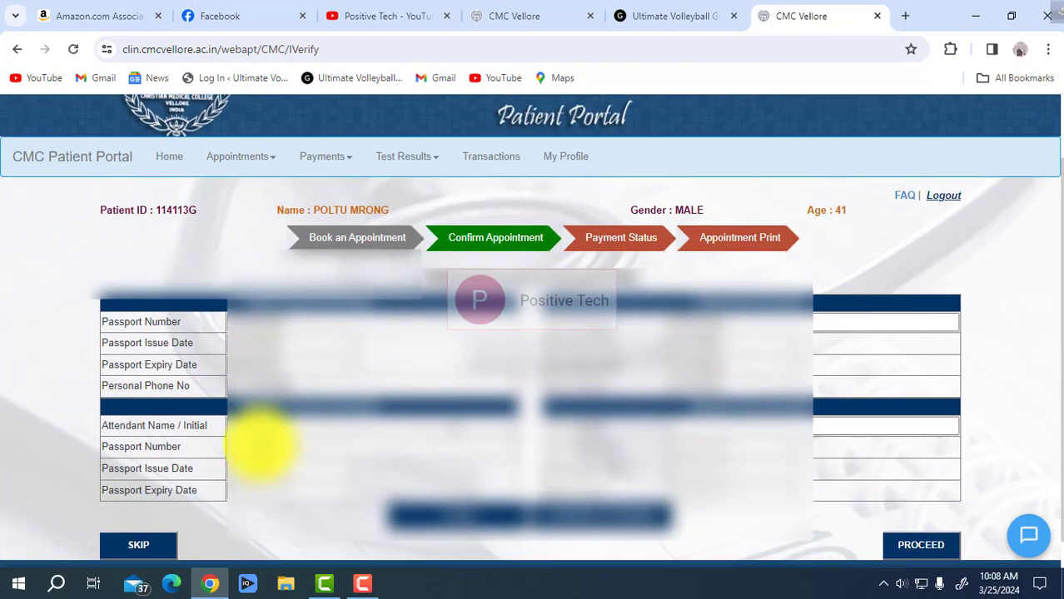
{"action": "scroll", "coordinate": [221, 427], "scroll_direction": "up", "scroll_amount": 1}
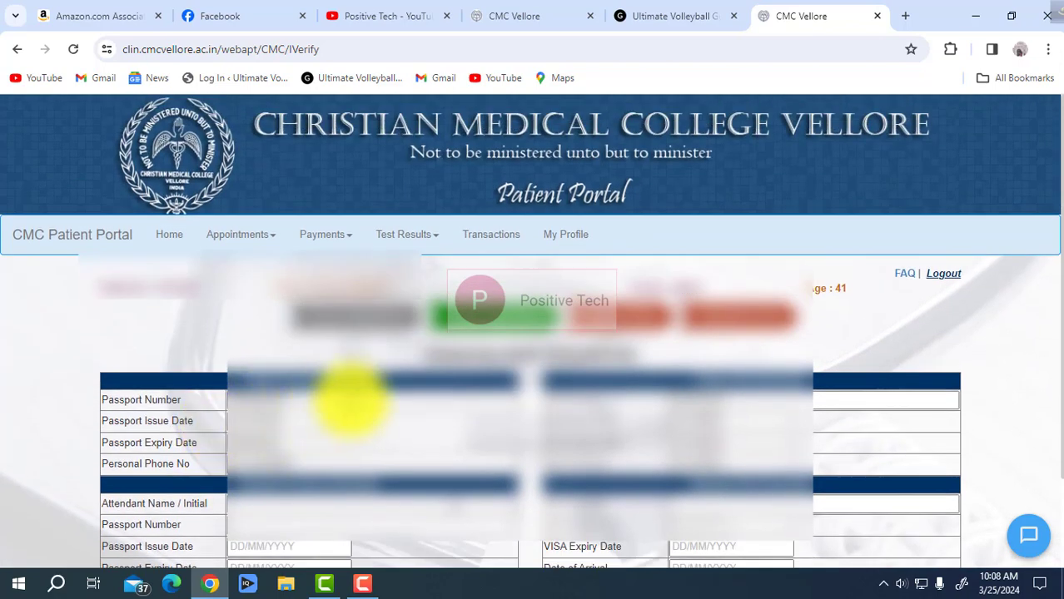
{"action": "scroll", "coordinate": [598, 450], "scroll_direction": "down", "scroll_amount": 1}
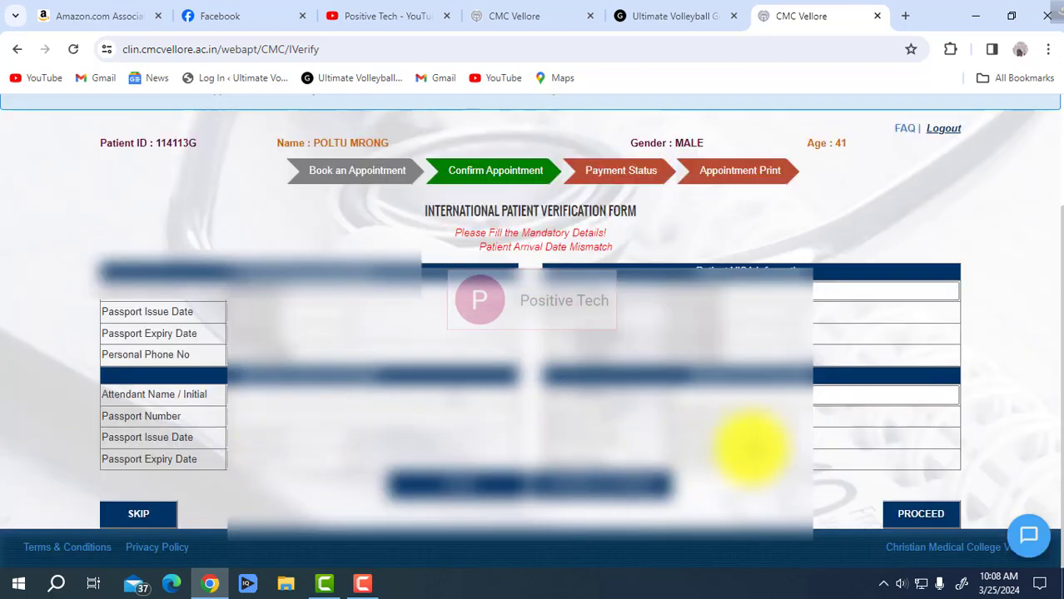